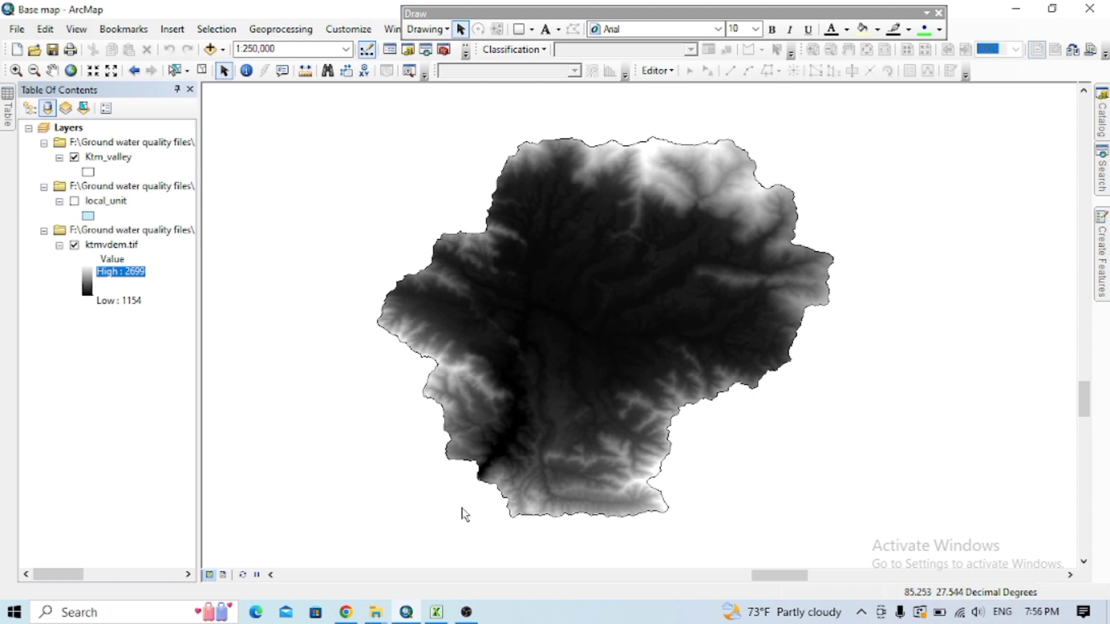
# Review the Y and X coordinate columns for samples BW1 to BW50 in the Excel sheet.
pyautogui.click(439, 612)
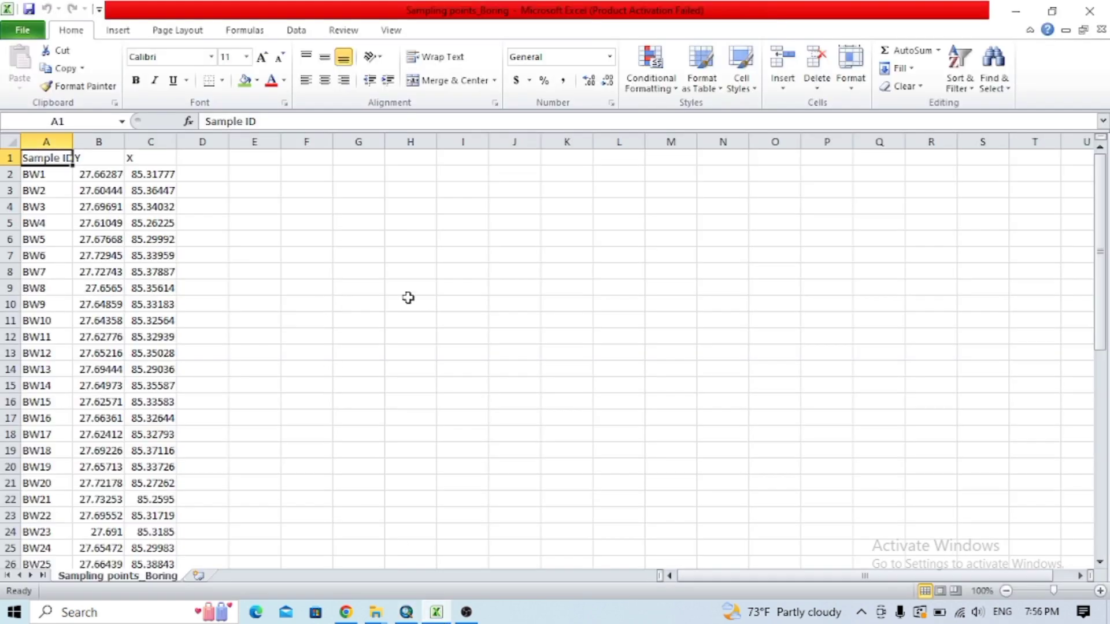
pyautogui.moveTo(88, 160); pyautogui.dragTo(173, 572)
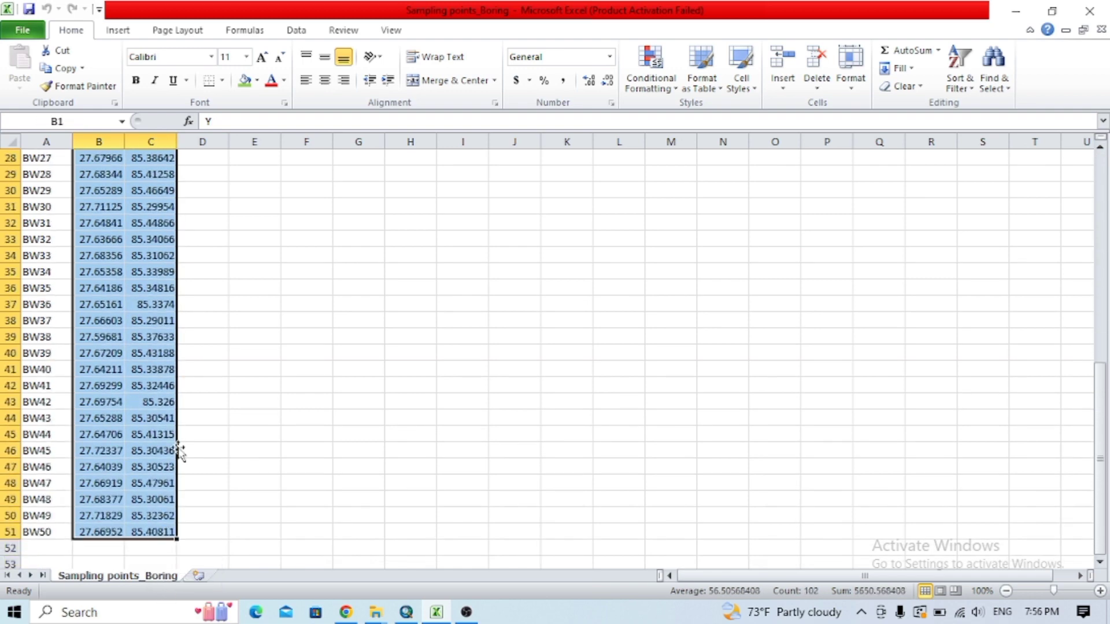
pyautogui.scroll(9, 181, 407)
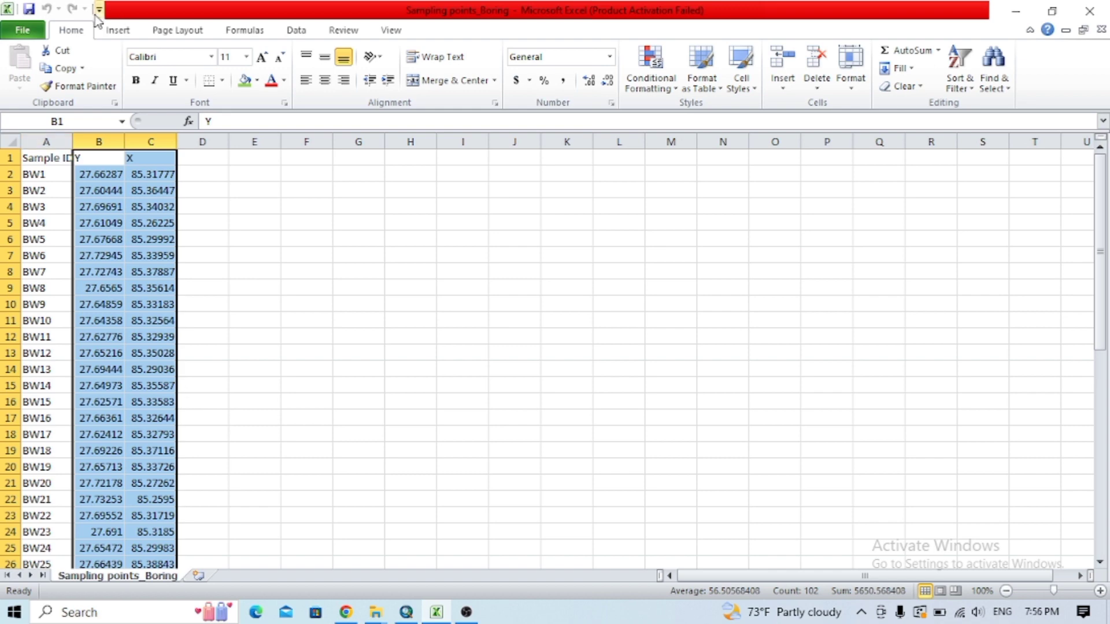
pyautogui.click(257, 255)
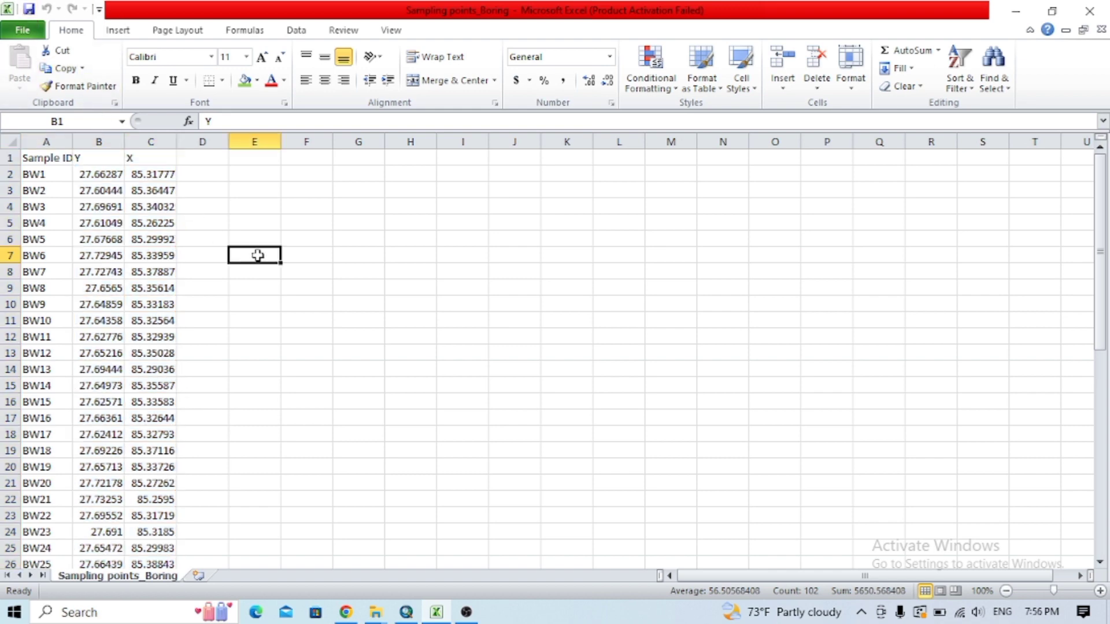
# Give the ktmvdem.tif DEM (1154 to 2699) a rainbow colour ramp instead of greyscale.
pyautogui.click(408, 611)
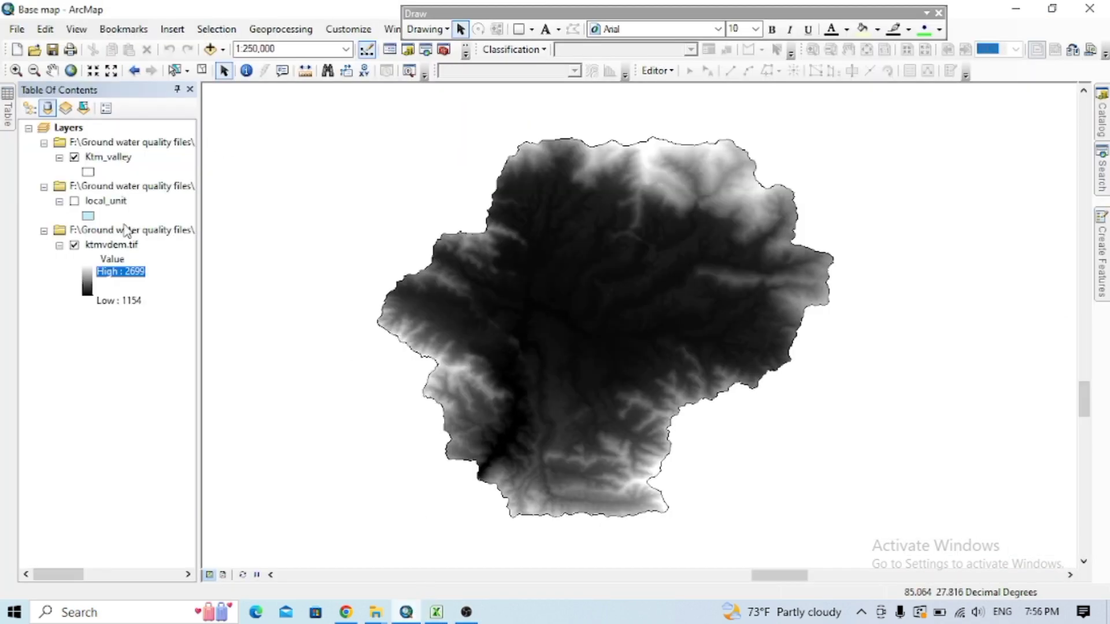
pyautogui.click(88, 289)
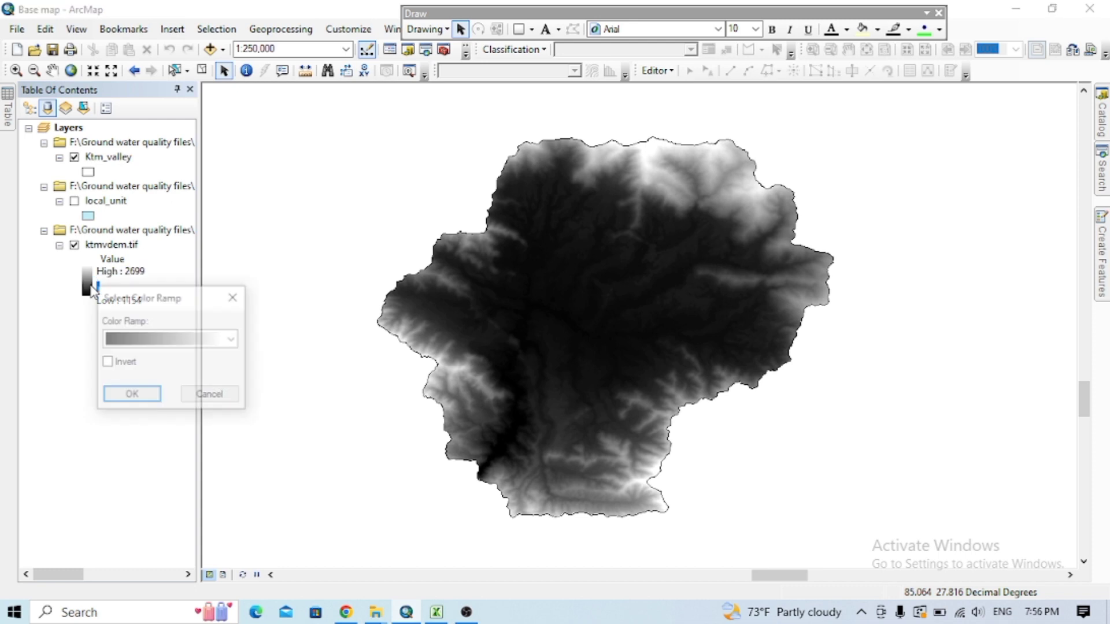
pyautogui.click(233, 339)
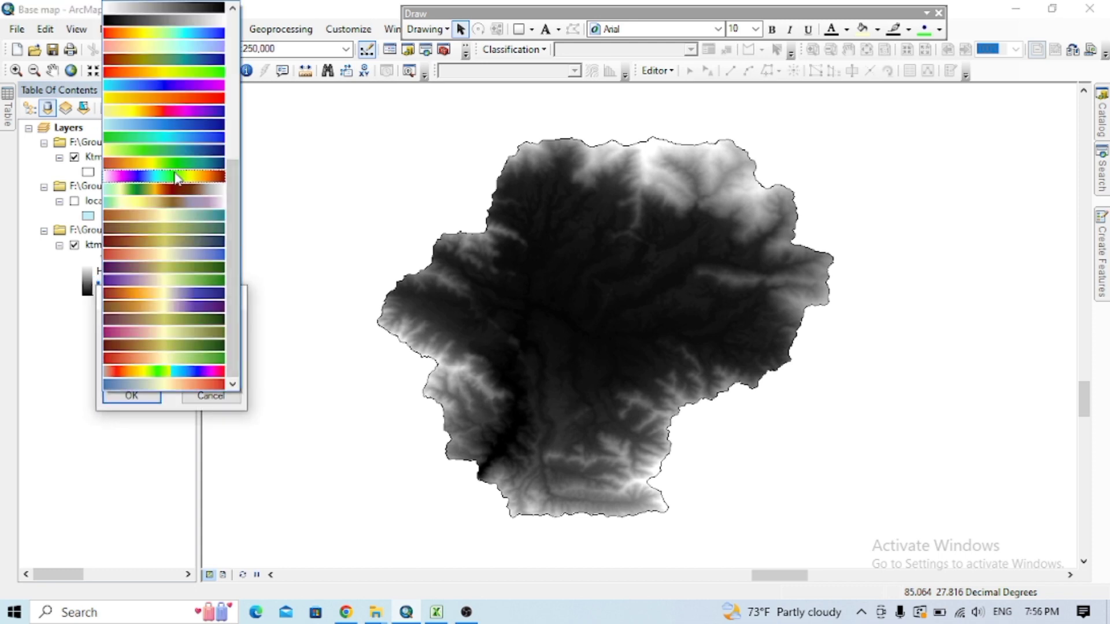
pyautogui.click(176, 178)
pyautogui.click(149, 396)
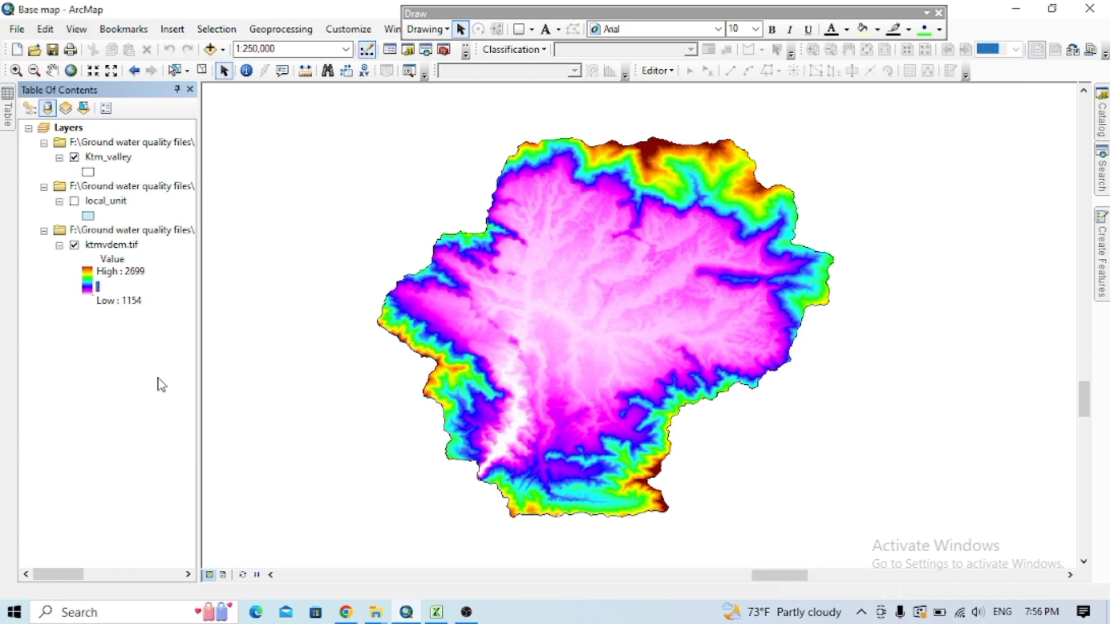
# Load Sampling points_Boring.csv into Add XY Data, keeping the X and Y fields.
pyautogui.click(18, 29)
pyautogui.click(17, 28)
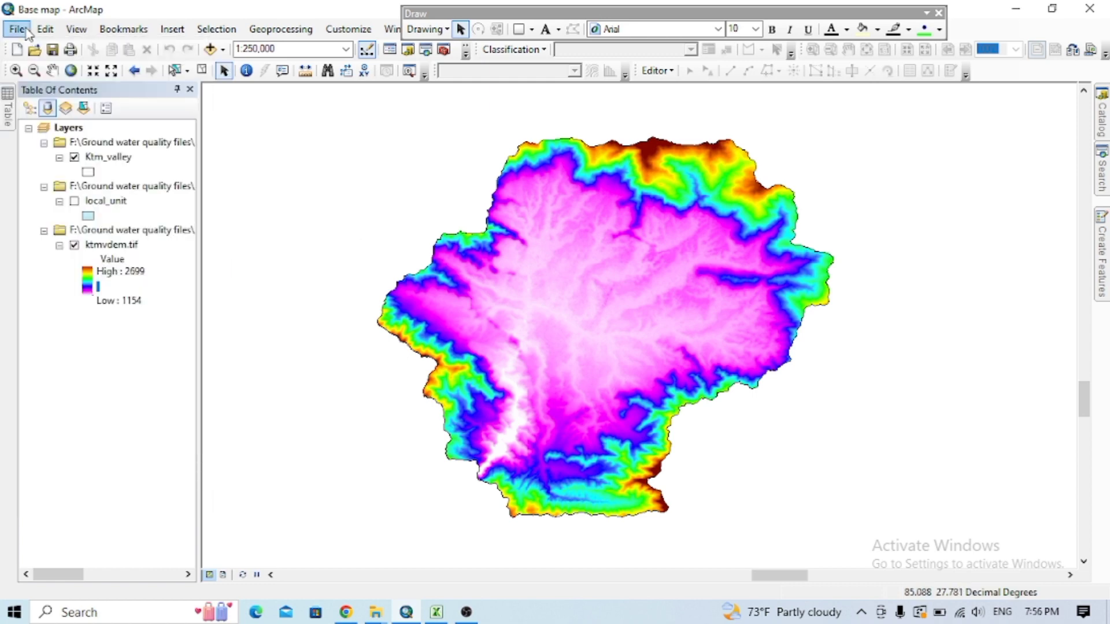
pyautogui.click(17, 29)
pyautogui.moveTo(122, 163)
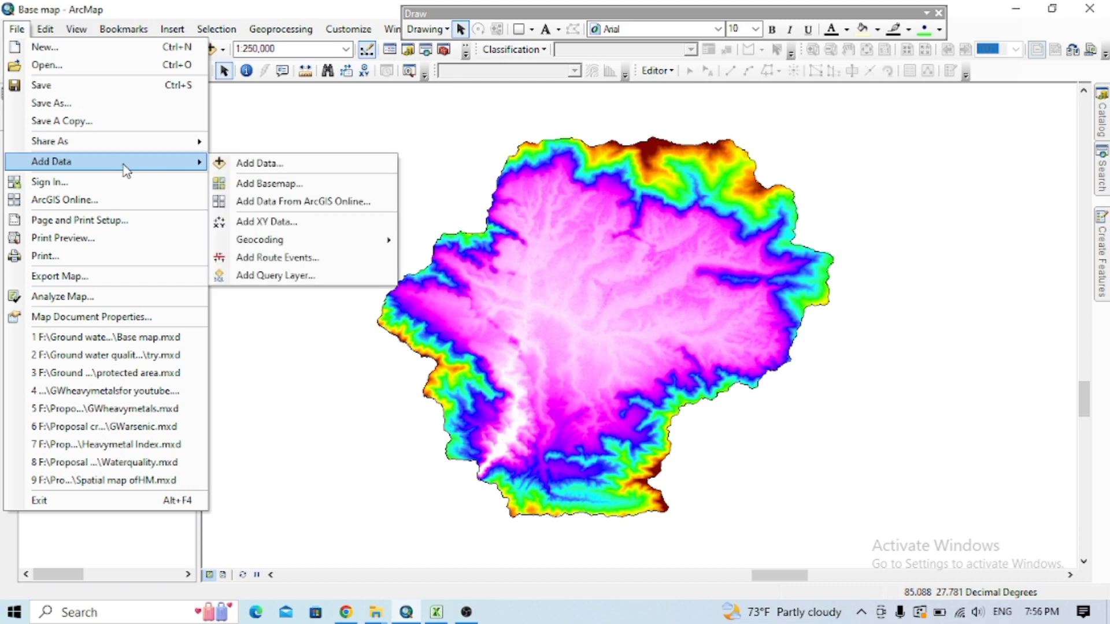
pyautogui.click(278, 224)
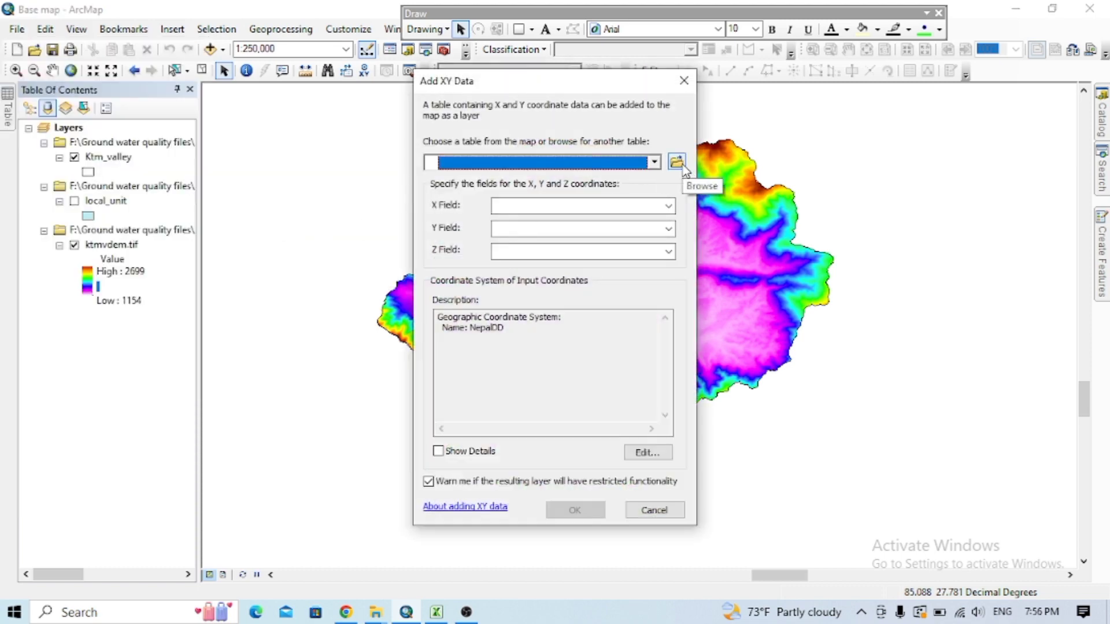
pyautogui.click(676, 162)
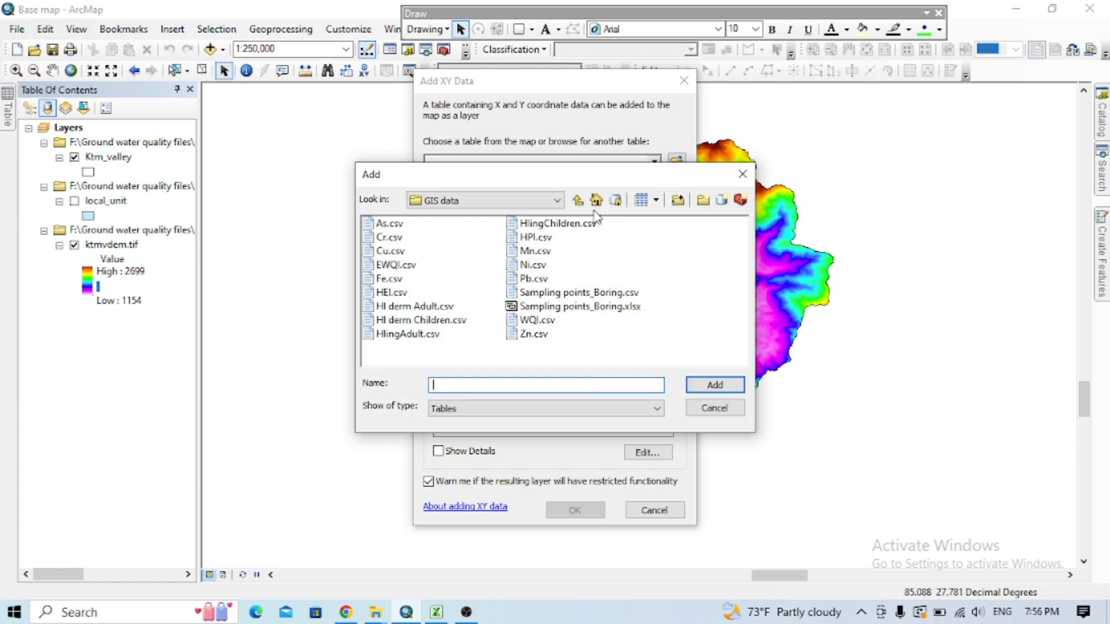
pyautogui.click(572, 295)
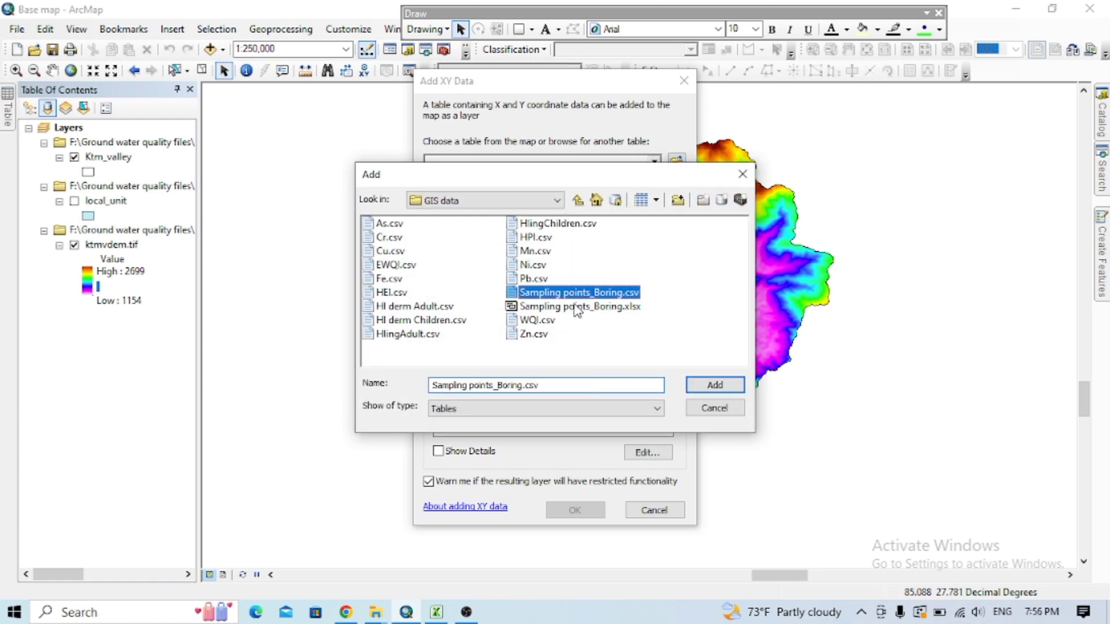
pyautogui.click(693, 384)
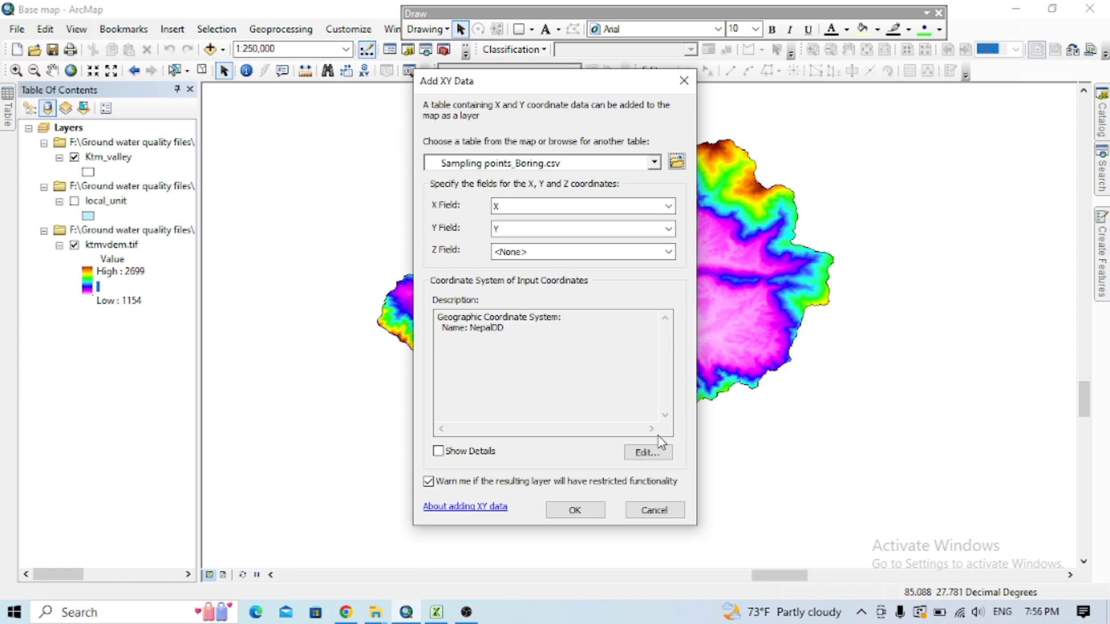
# Set the points' coordinate system to WGS 1984 and create the event layer.
pyautogui.click(647, 451)
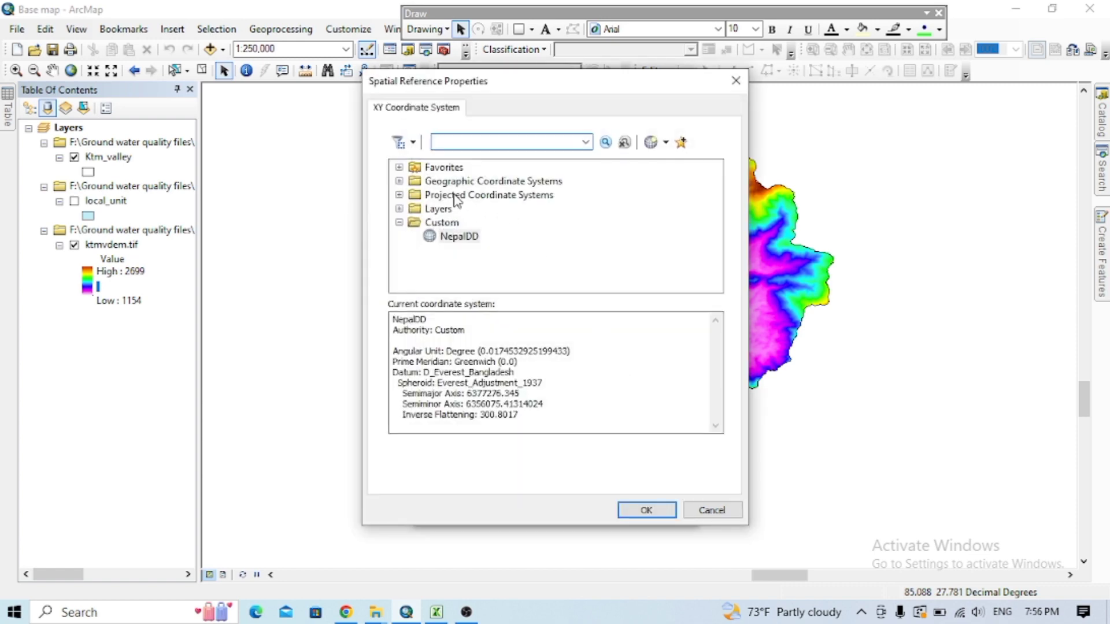
pyautogui.click(399, 167)
pyautogui.click(461, 180)
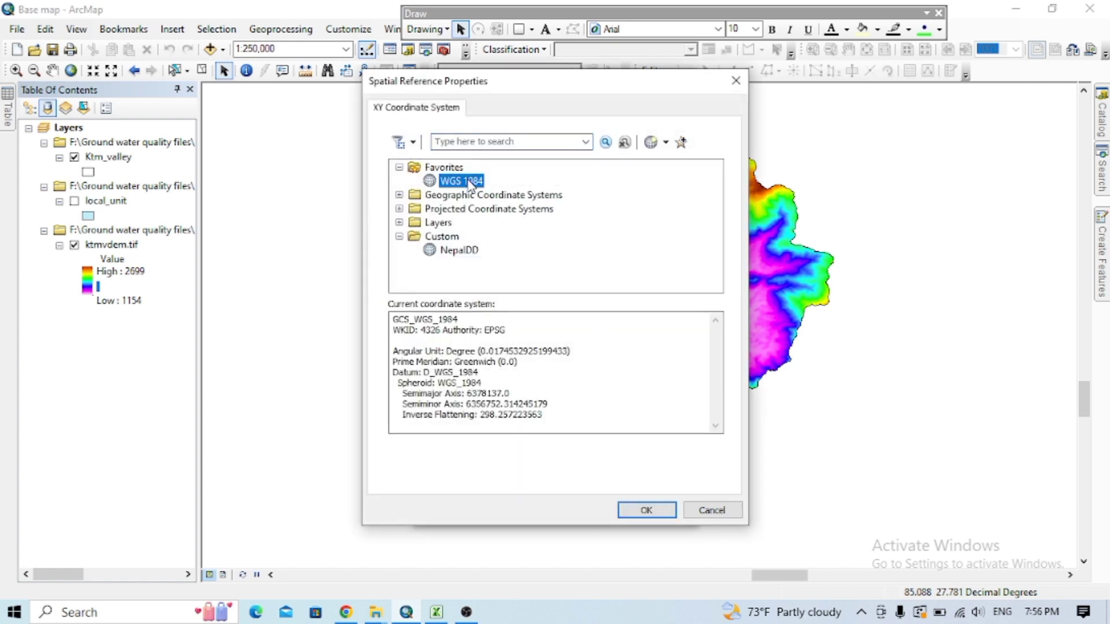
pyautogui.click(646, 511)
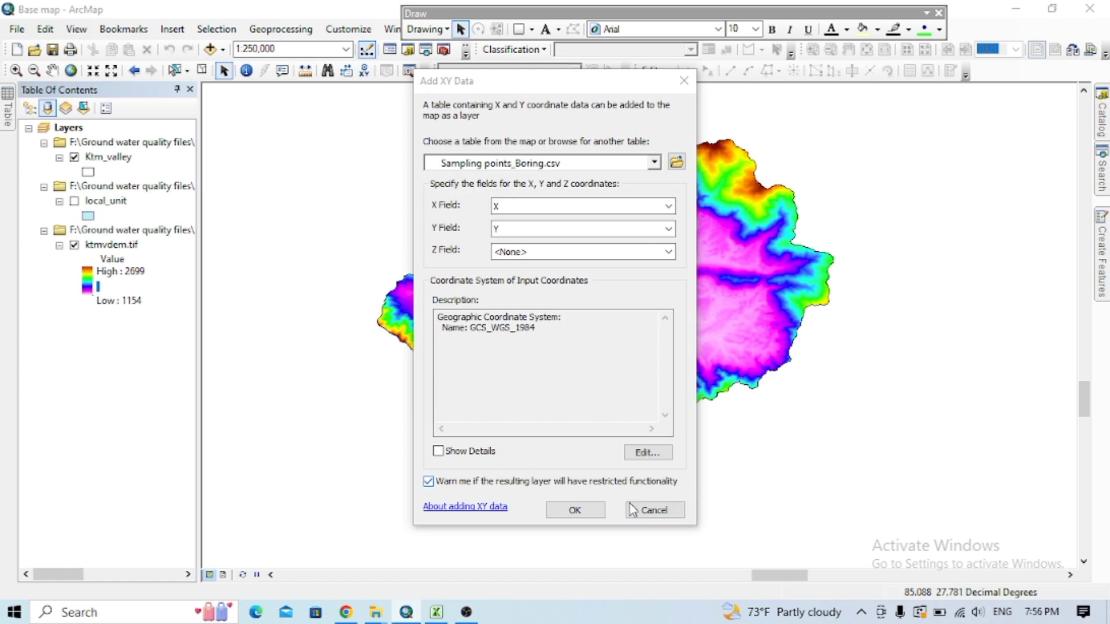
pyautogui.click(585, 512)
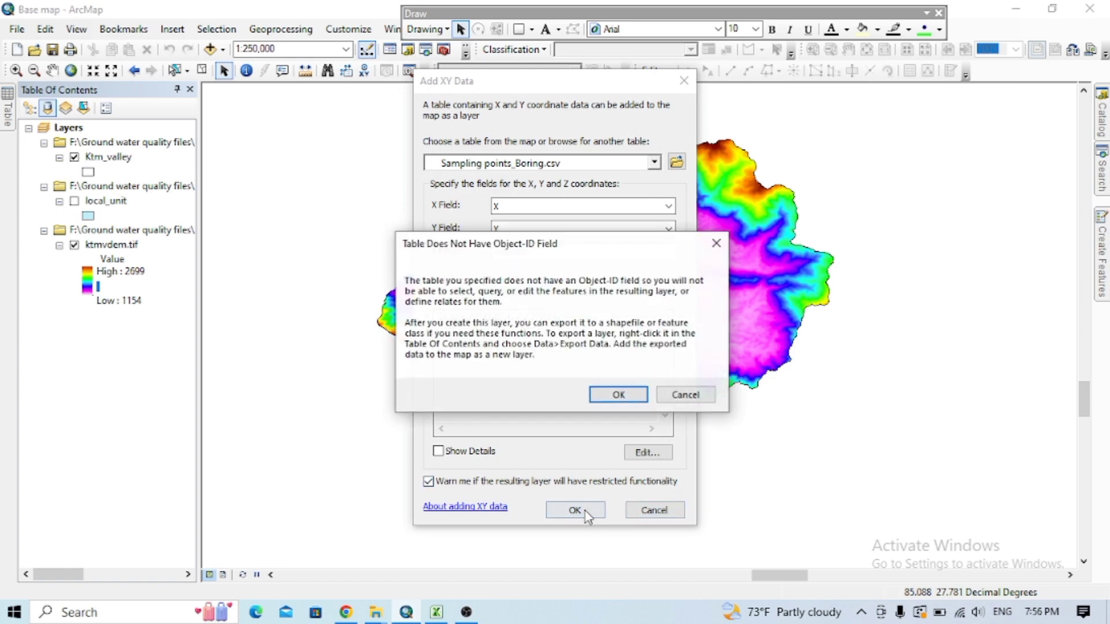
pyautogui.click(618, 395)
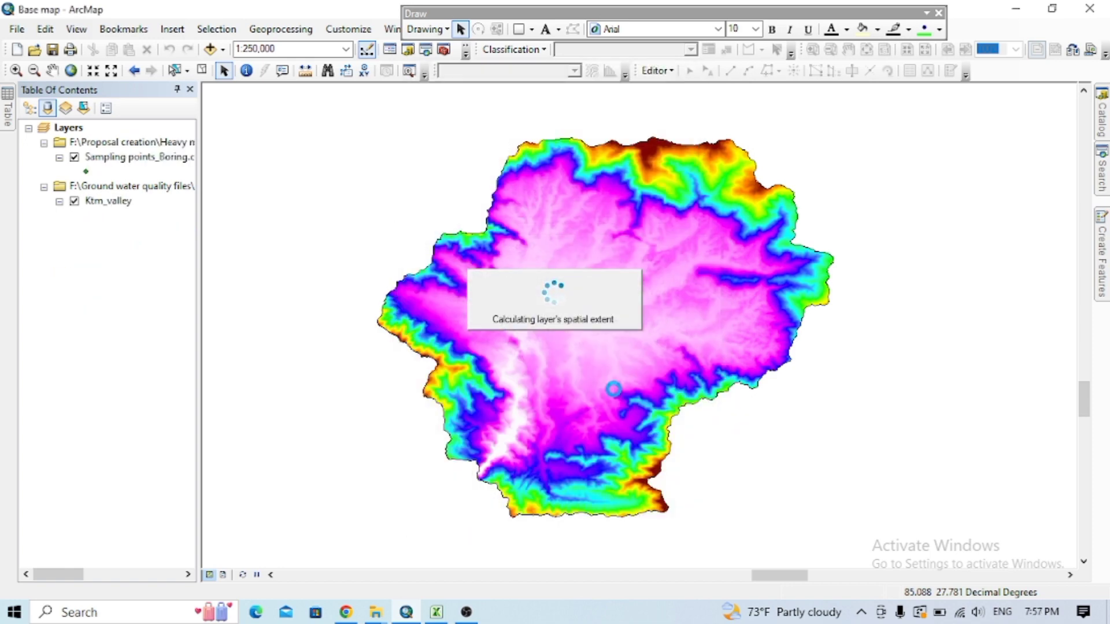
# Symbolise the sampling points as red Circle 3 markers.
pyautogui.click(86, 173)
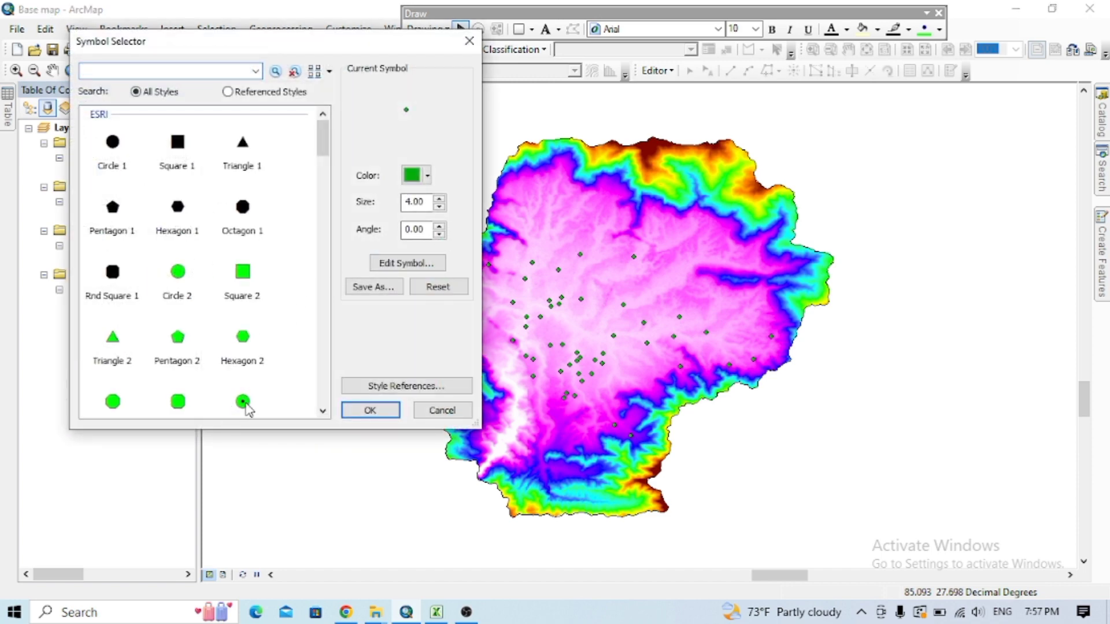
pyautogui.click(243, 401)
pyautogui.click(412, 175)
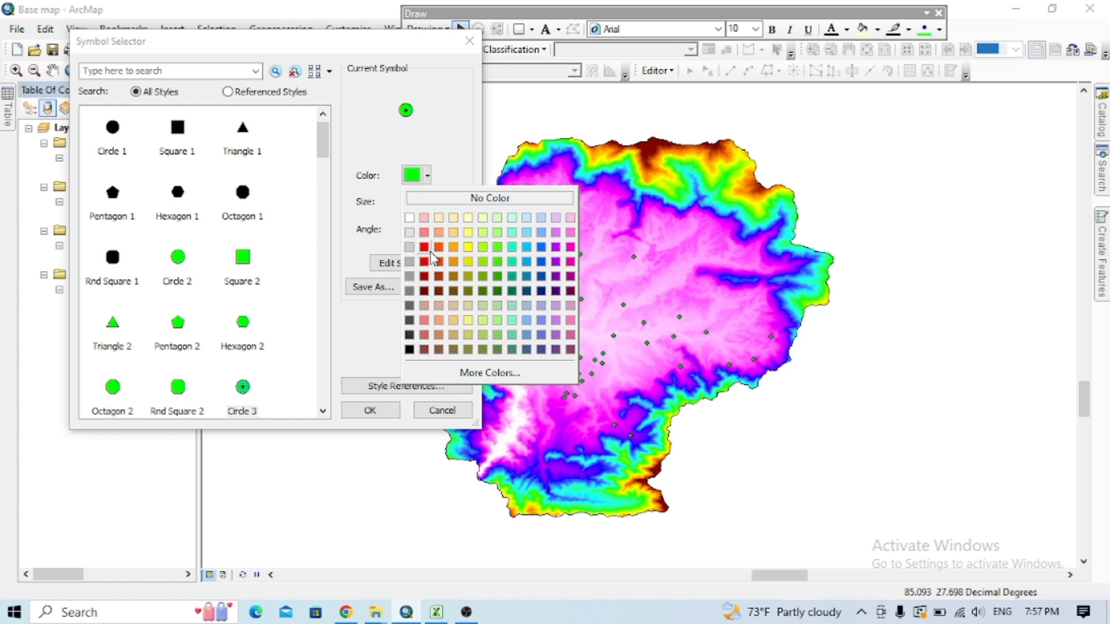
pyautogui.click(424, 260)
pyautogui.click(367, 410)
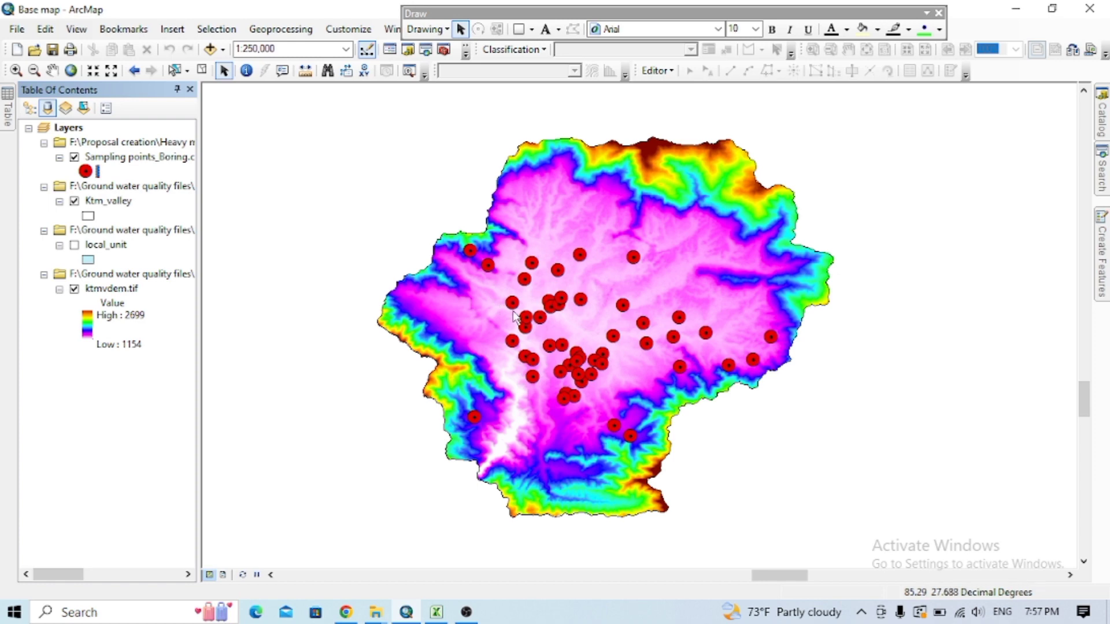
pyautogui.rightClick(122, 161)
pyautogui.click(168, 198)
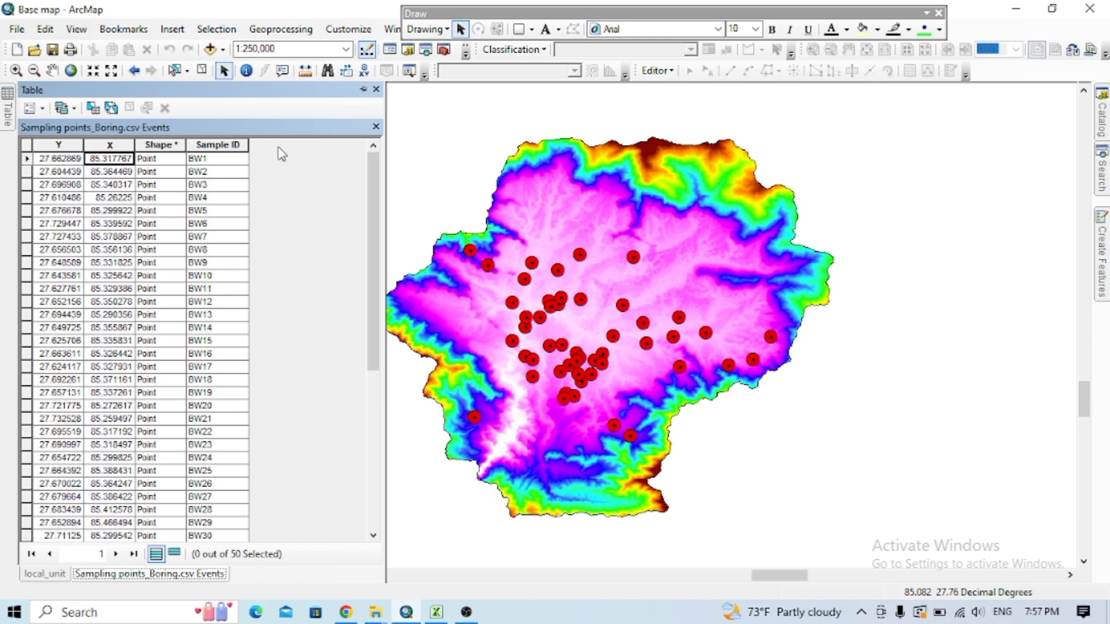
pyautogui.click(363, 90)
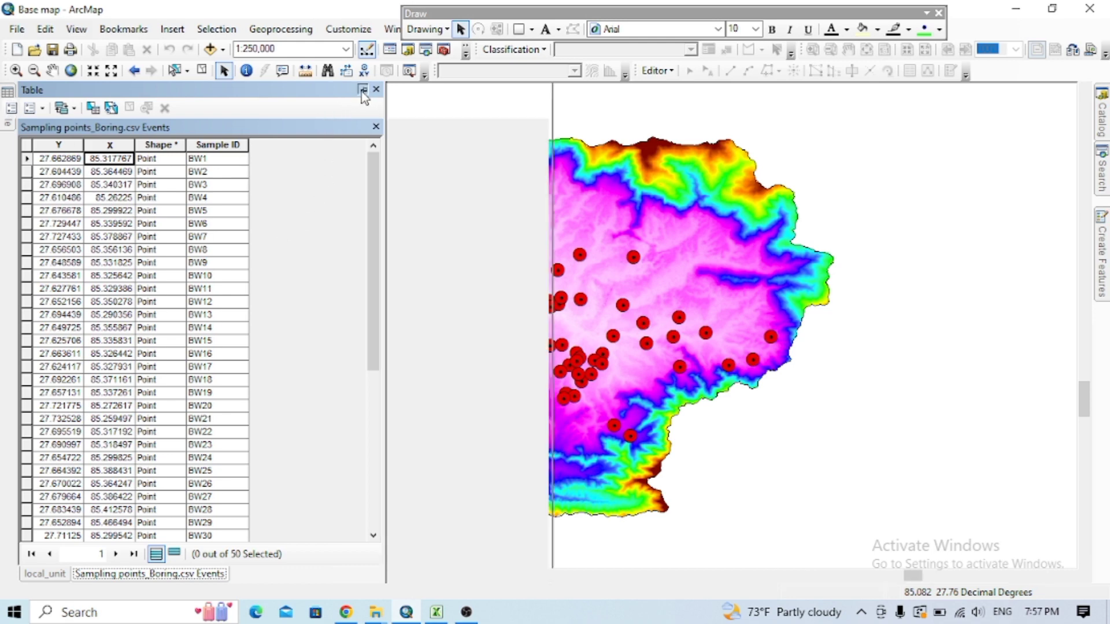
pyautogui.click(346, 89)
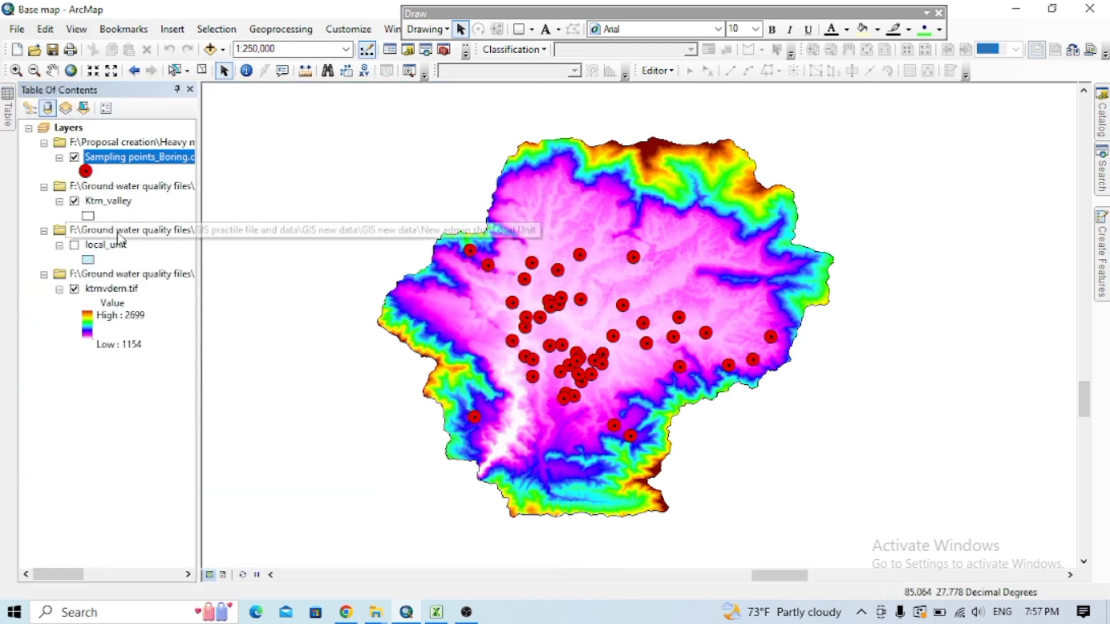
# Export the sampling points' data, targeting the Groundwater potential map work folder.
pyautogui.rightClick(121, 158)
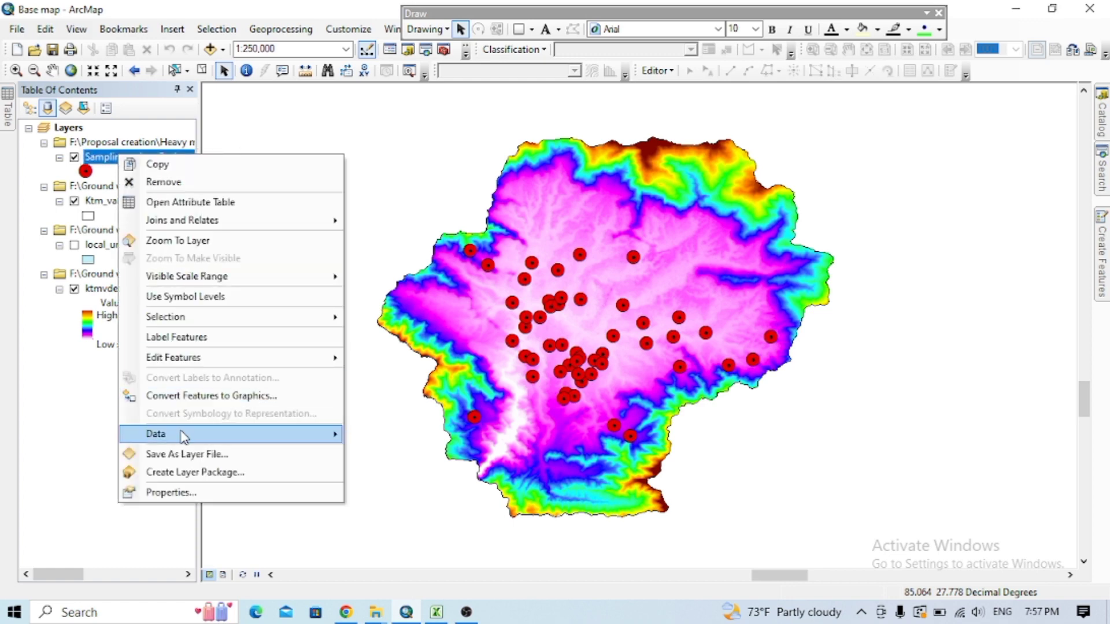
pyautogui.moveTo(181, 436)
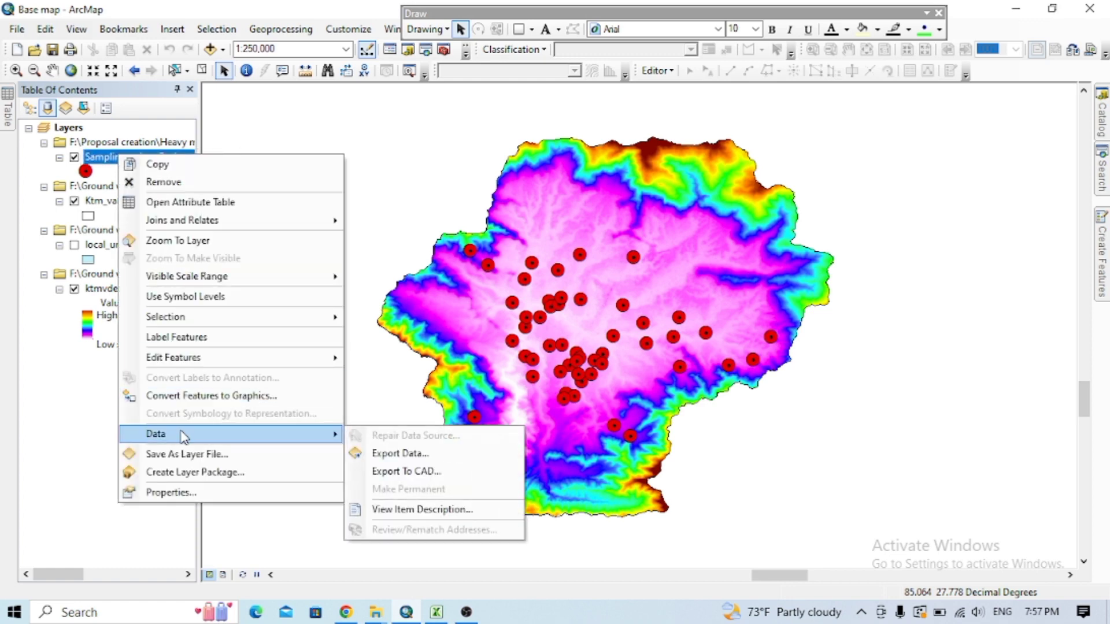
pyautogui.click(400, 453)
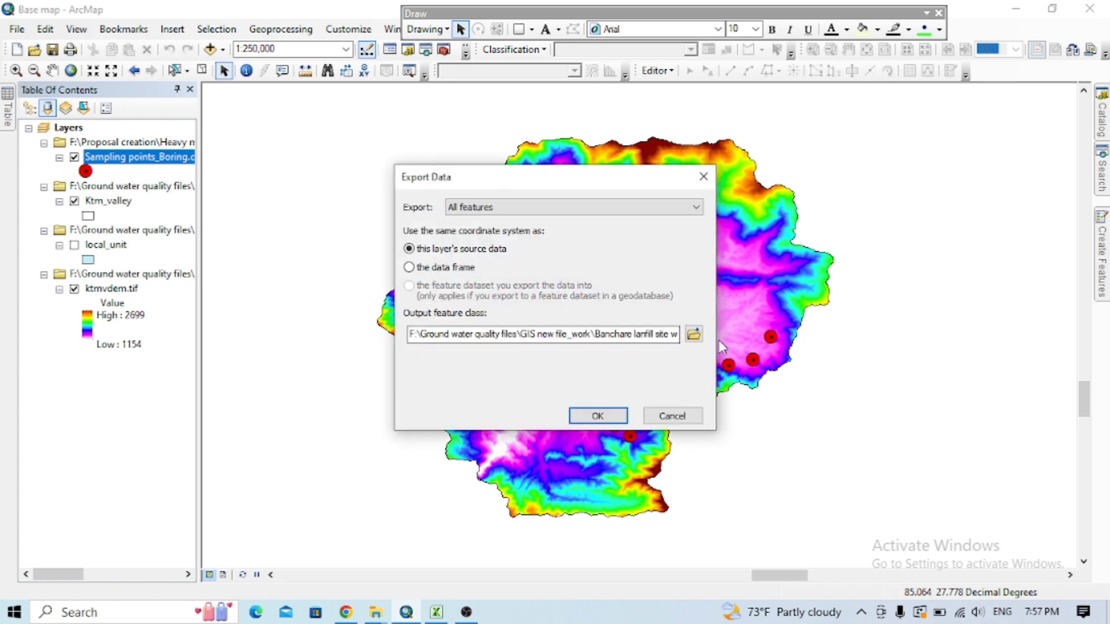
pyautogui.click(694, 334)
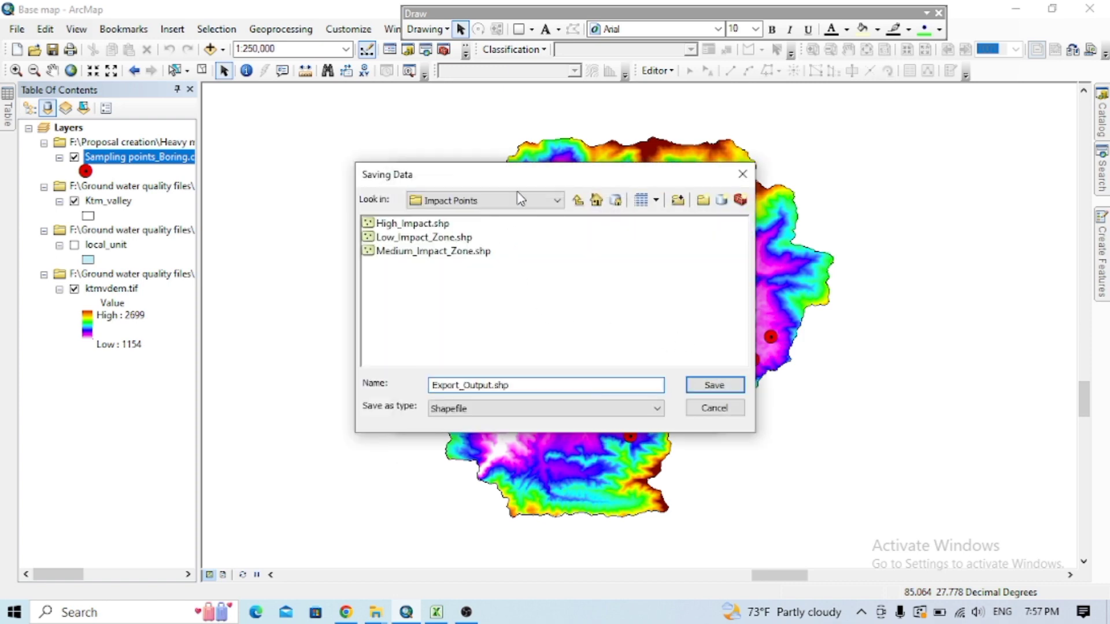
pyautogui.click(578, 200)
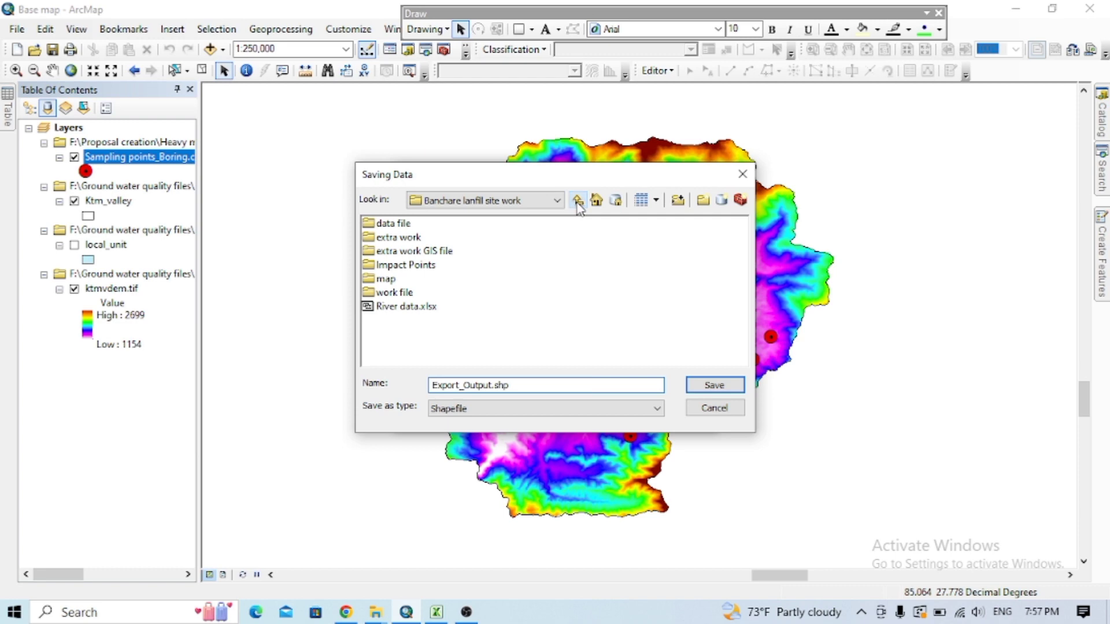
pyautogui.click(578, 200)
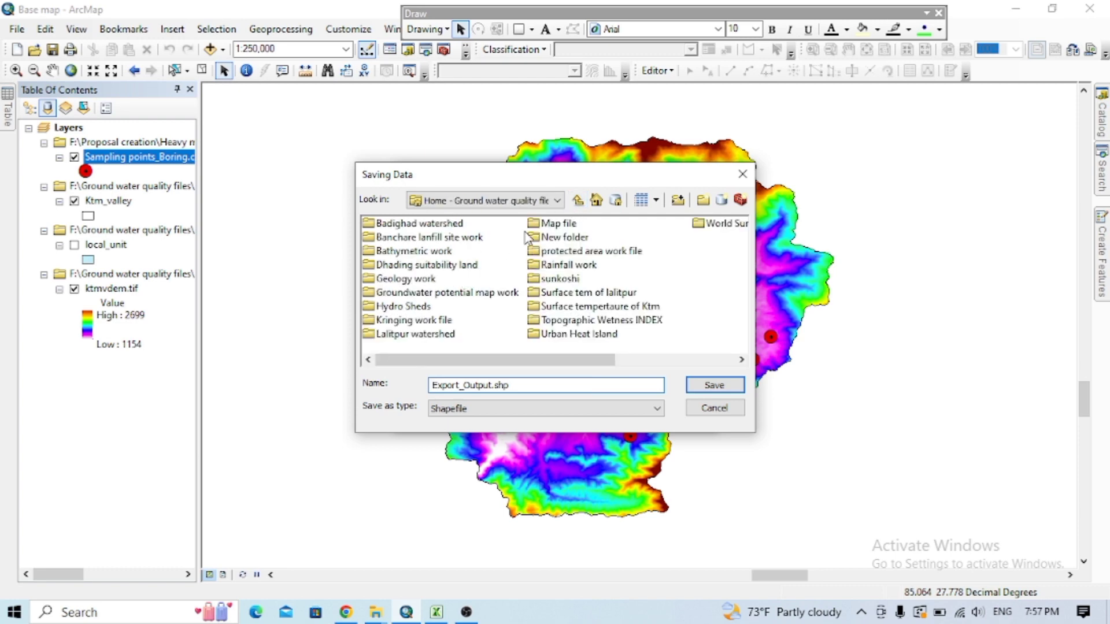
pyautogui.doubleClick(474, 295)
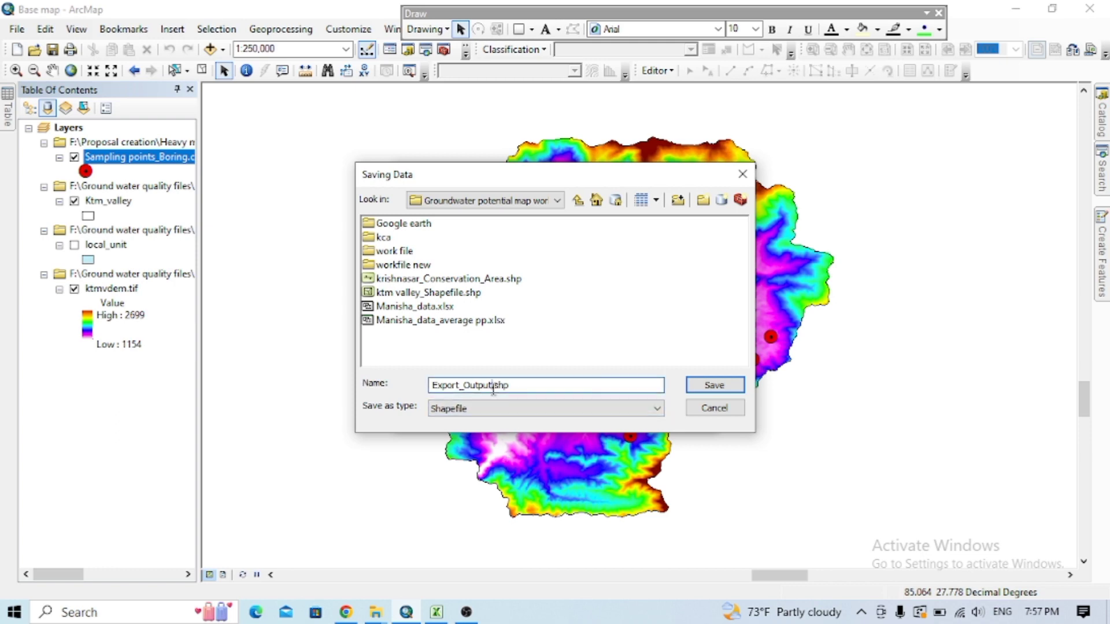
# Save the export as Lat_Lon.shp and add it to the map as a layer.
pyautogui.moveTo(493, 389); pyautogui.dragTo(420, 386)
pyautogui.write('Lat_Lon')
pyautogui.click(714, 385)
pyautogui.click(578, 419)
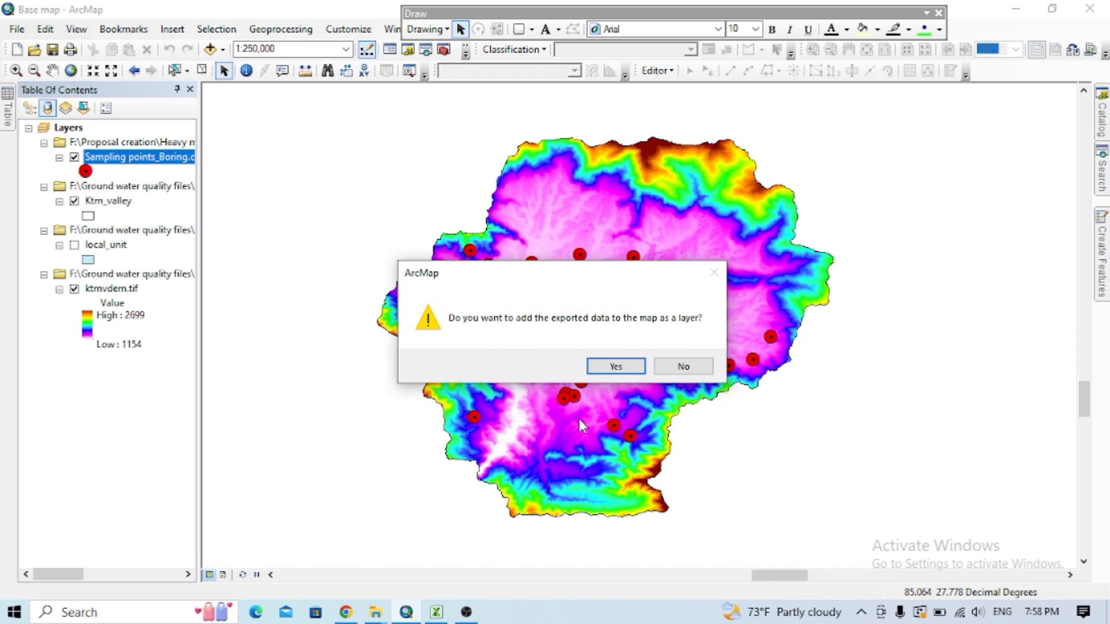
pyautogui.click(617, 366)
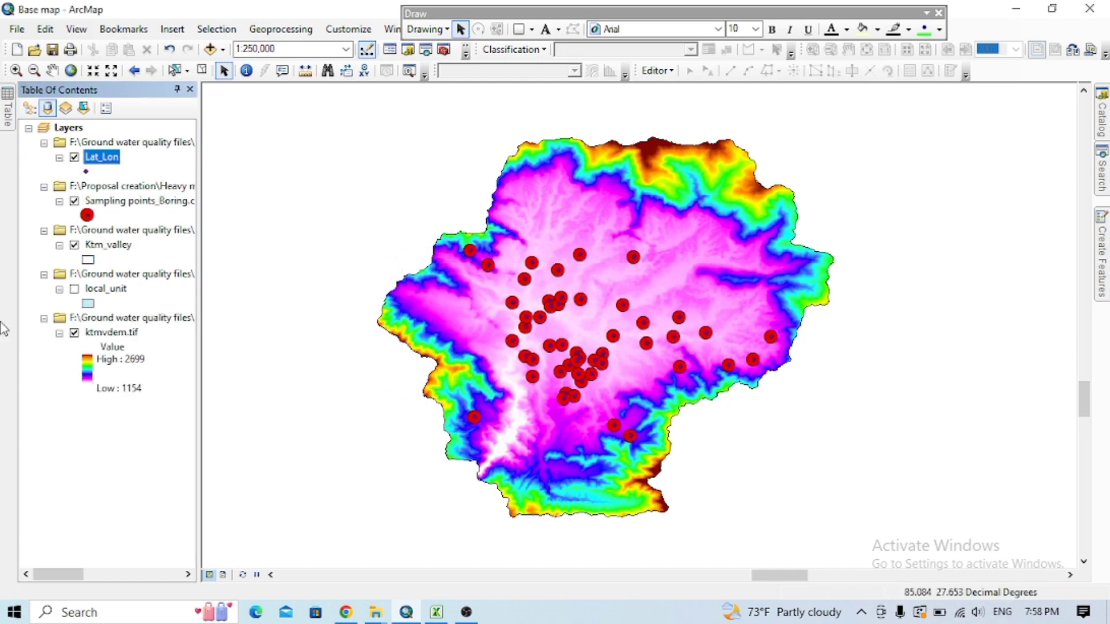
# Hide the original points, show Lat_Lon as red Circle 3 markers, and reopen the search results.
pyautogui.click(74, 202)
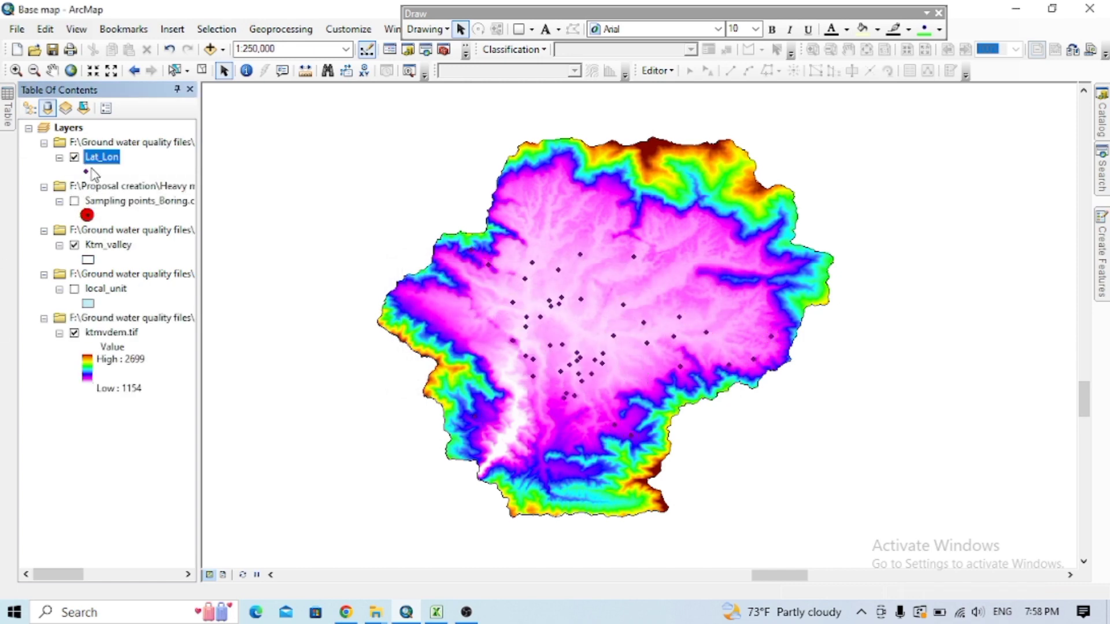
pyautogui.click(87, 174)
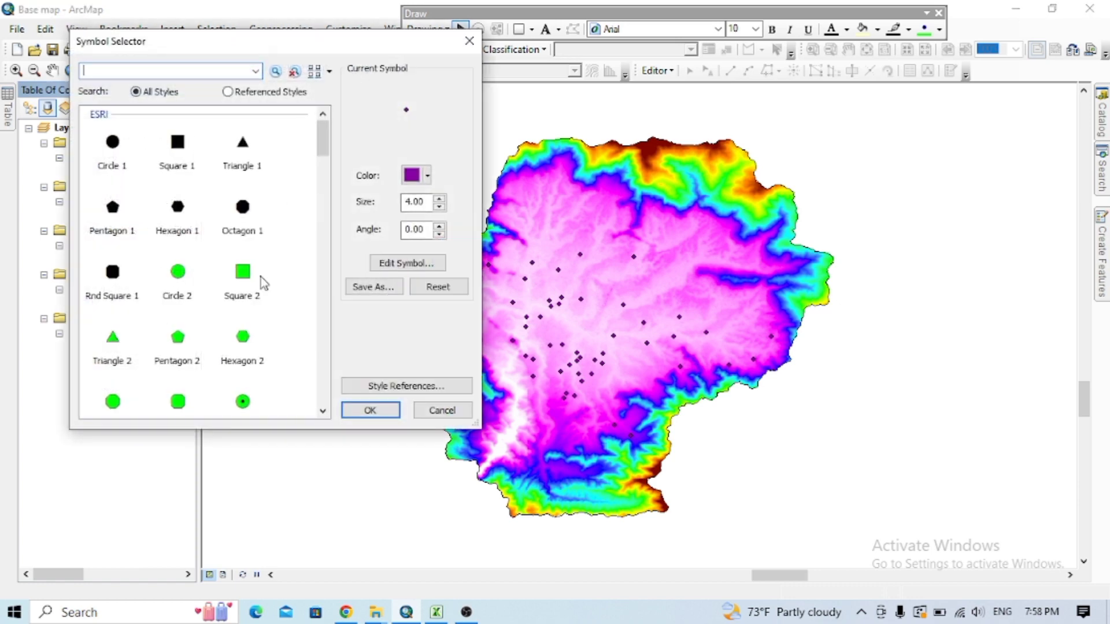
pyautogui.click(239, 408)
pyautogui.click(413, 175)
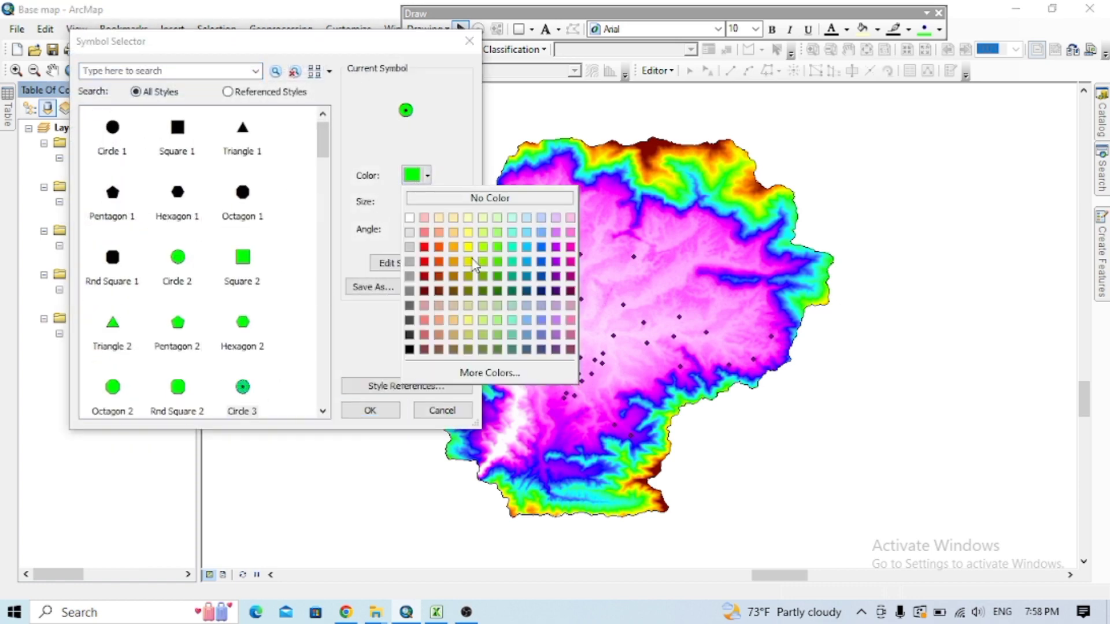
pyautogui.click(424, 261)
pyautogui.click(370, 410)
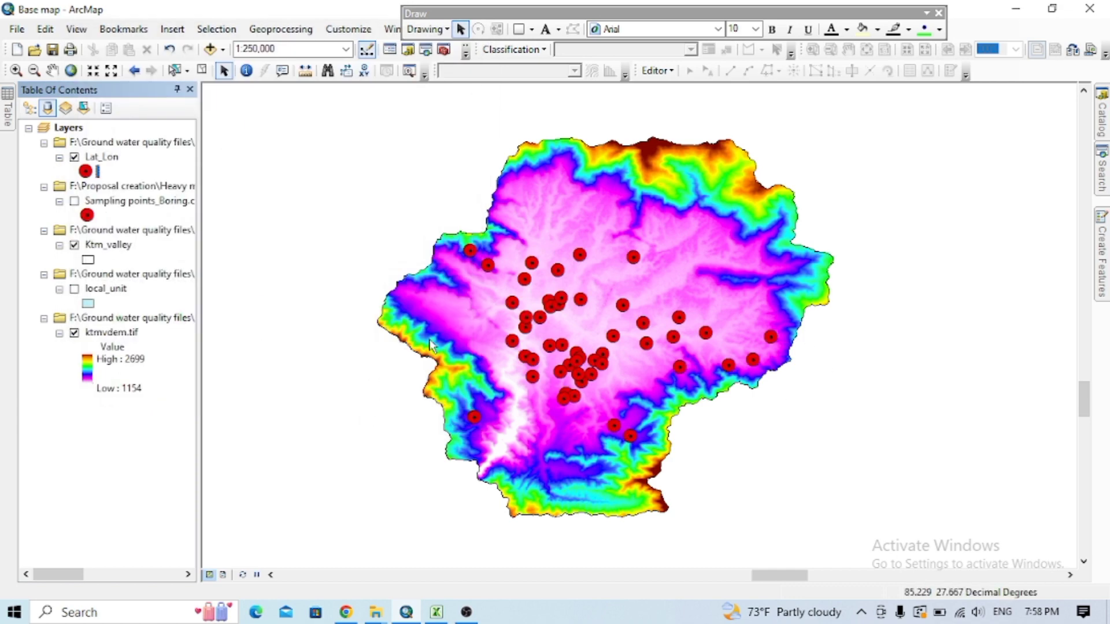
pyautogui.click(1103, 179)
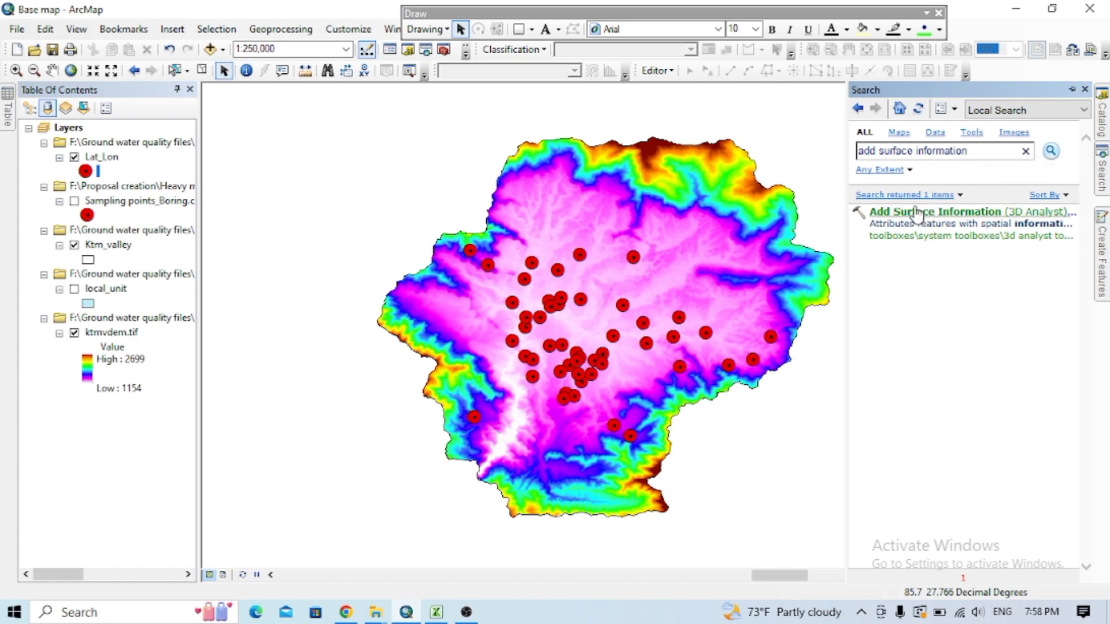
# Launch the Add Surface Information (3D Analyst) tool from the search results.
pyautogui.click(955, 213)
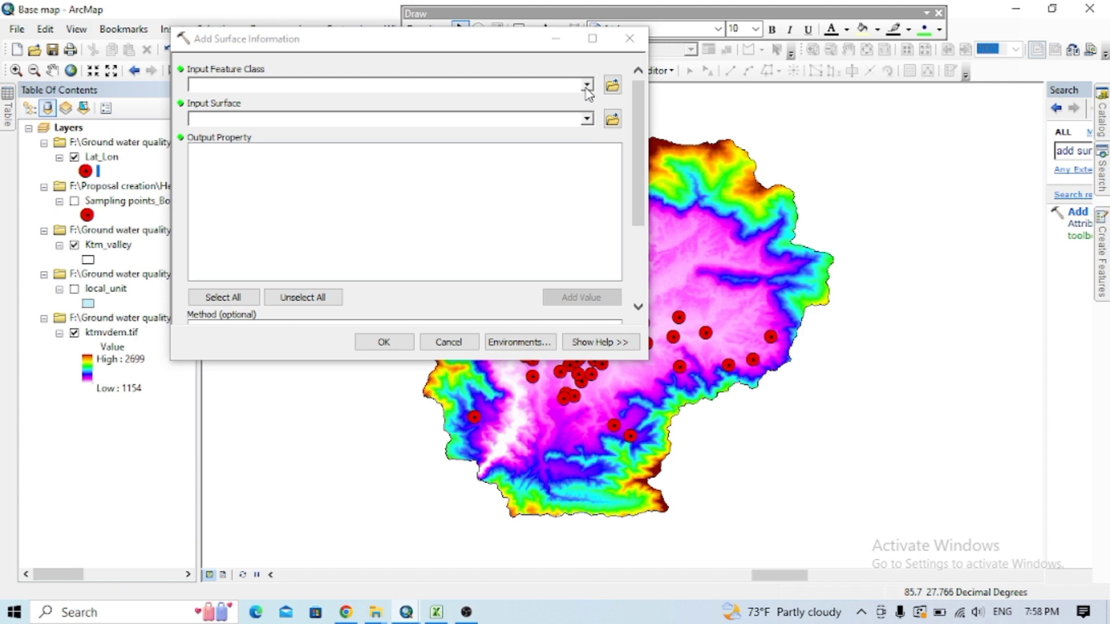
# Run Add Surface Information on Lat_Lon with ktmvdem.tif, Z output, BILINEAR method.
pyautogui.click(587, 85)
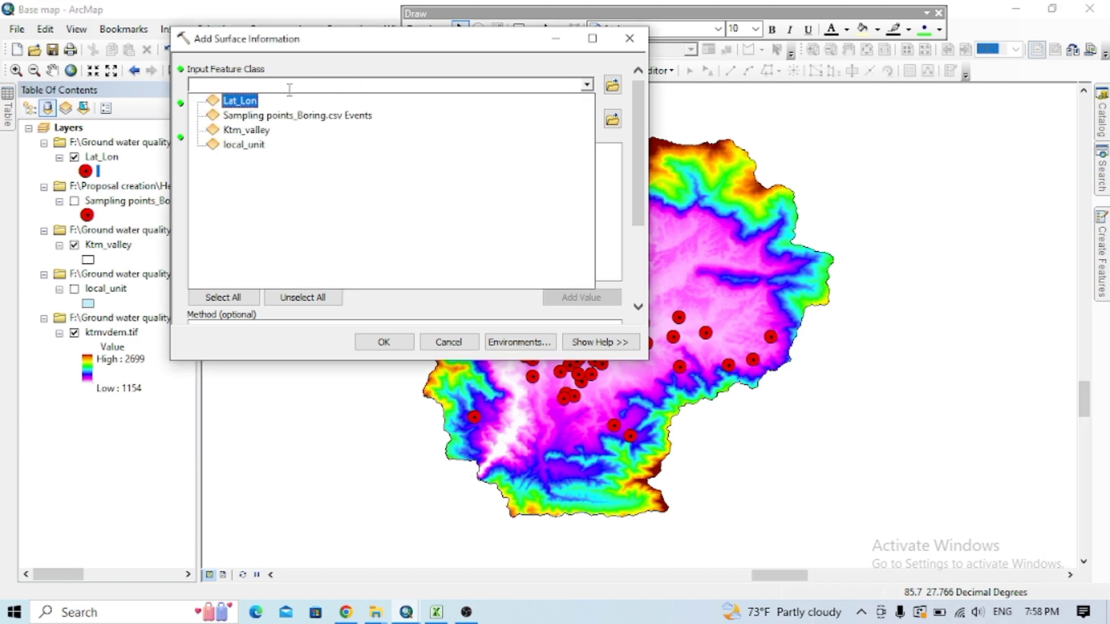
pyautogui.click(241, 101)
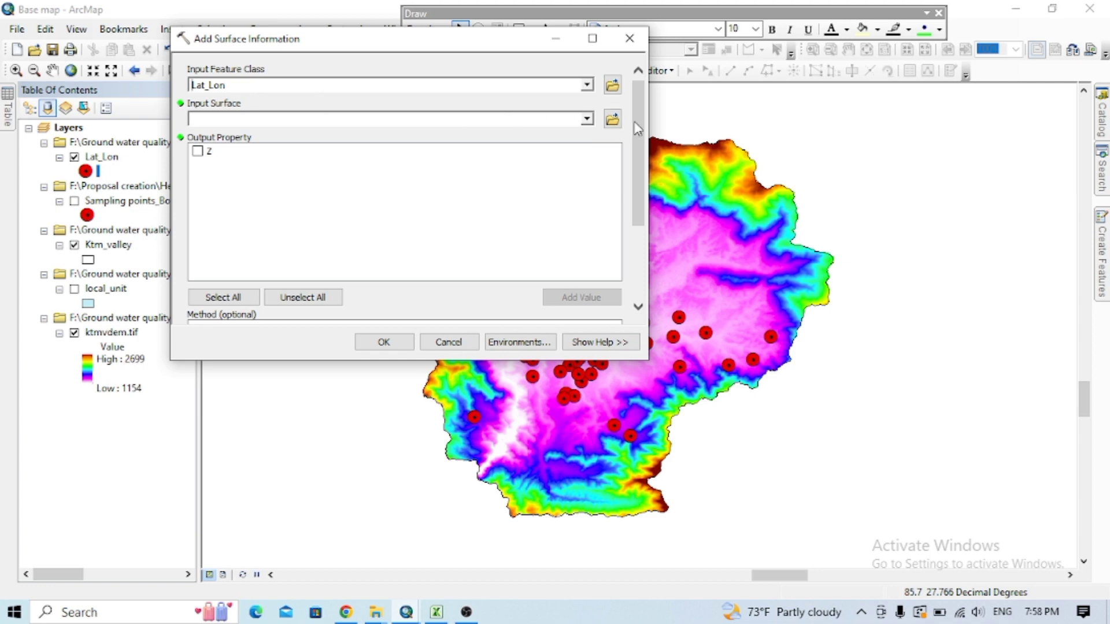
pyautogui.click(587, 119)
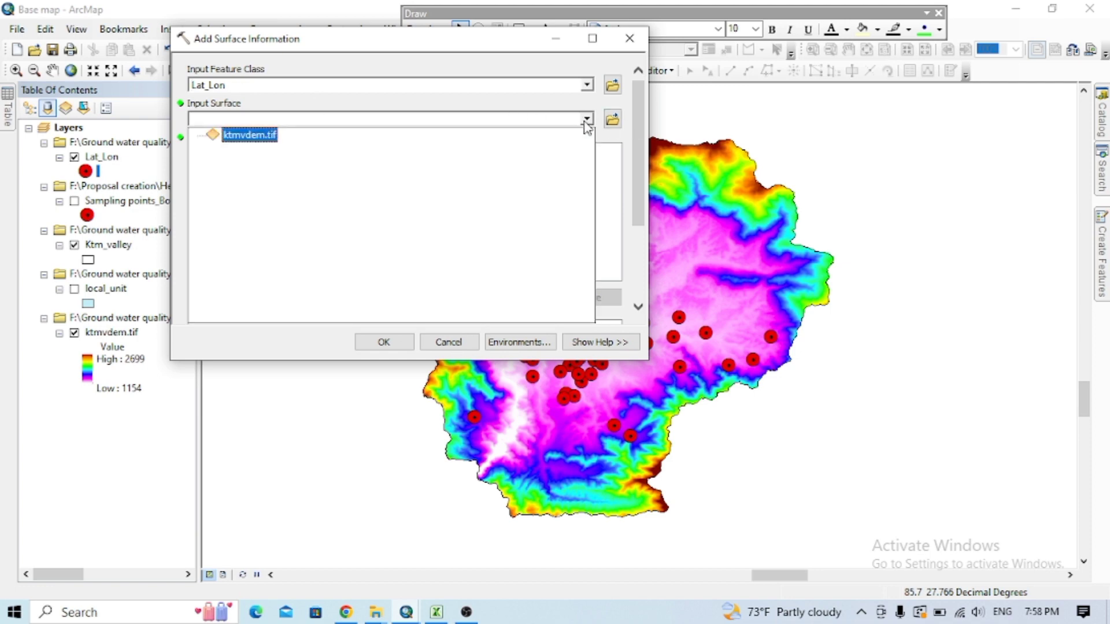
pyautogui.click(253, 141)
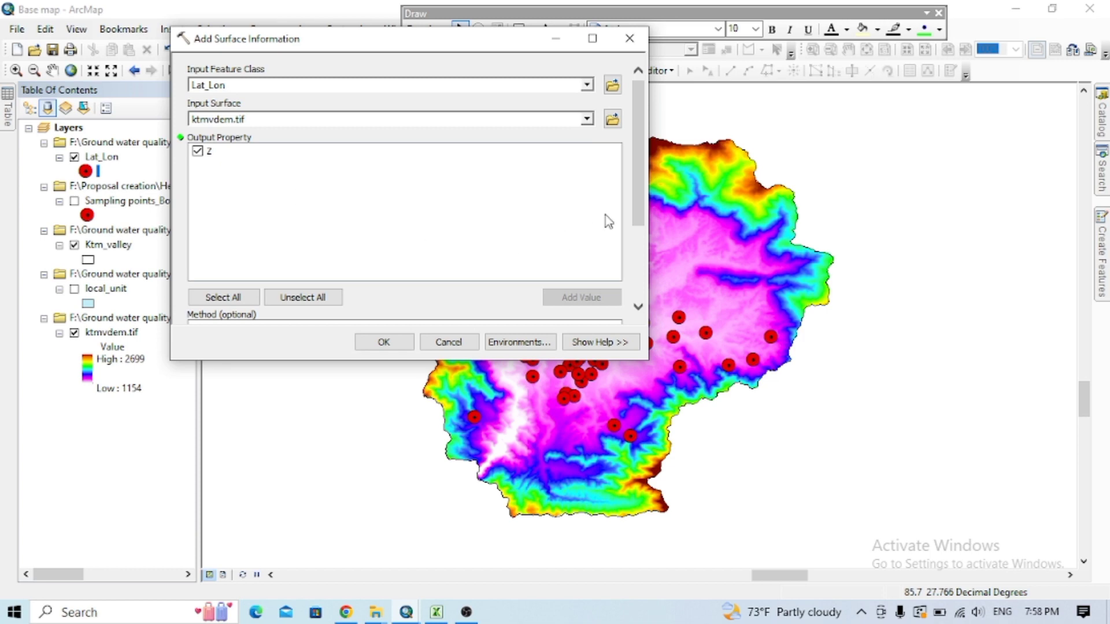
pyautogui.moveTo(638, 217); pyautogui.dragTo(651, 300)
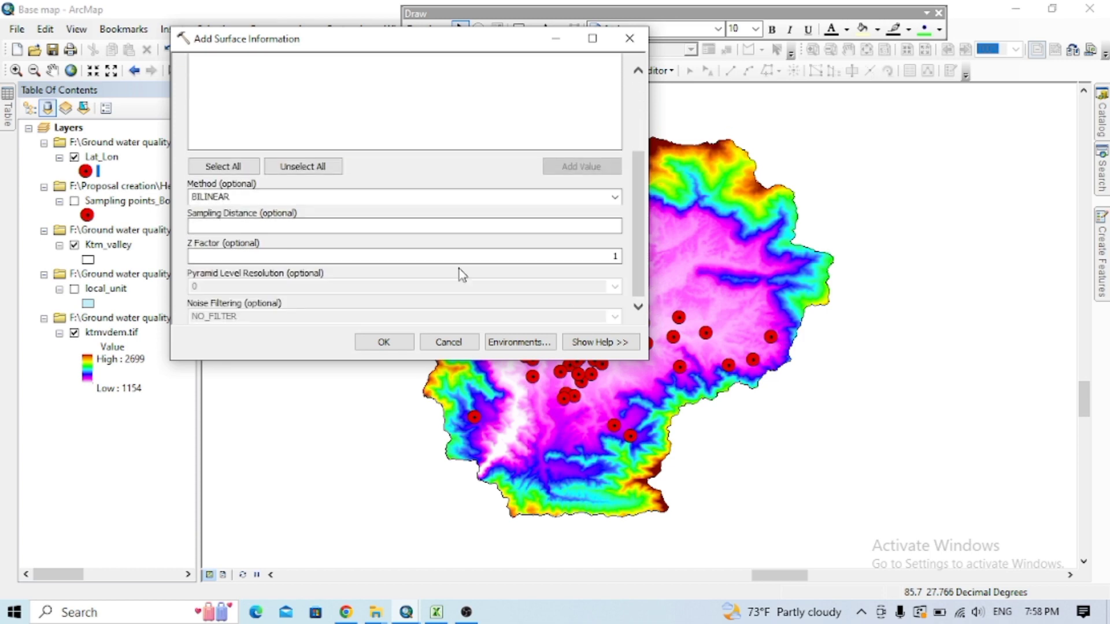
pyautogui.click(616, 198)
pyautogui.click(618, 212)
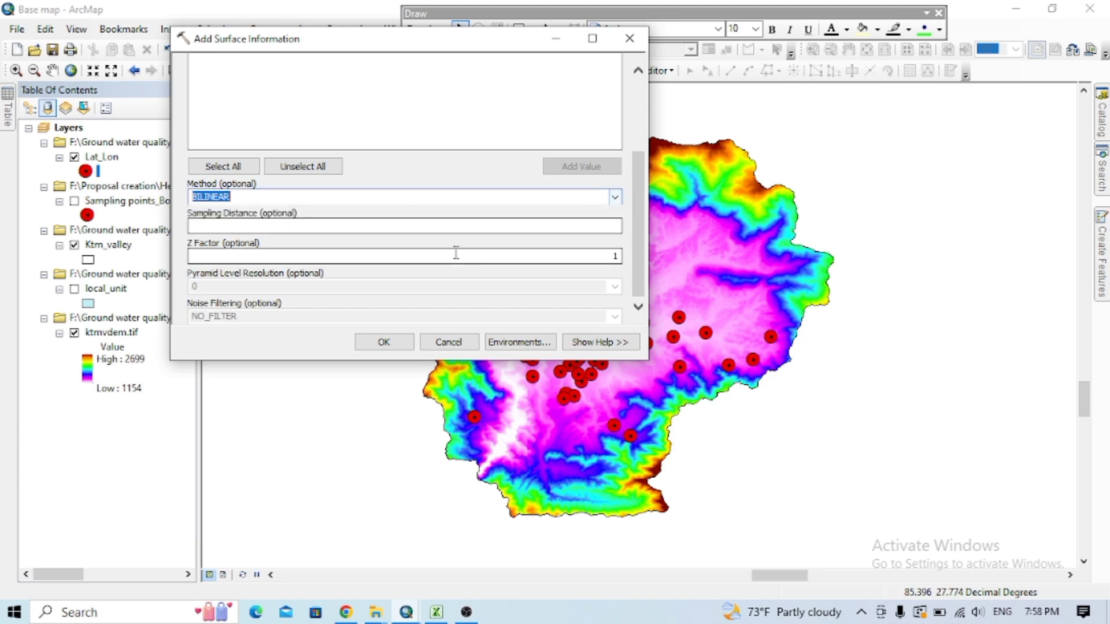
pyautogui.click(380, 344)
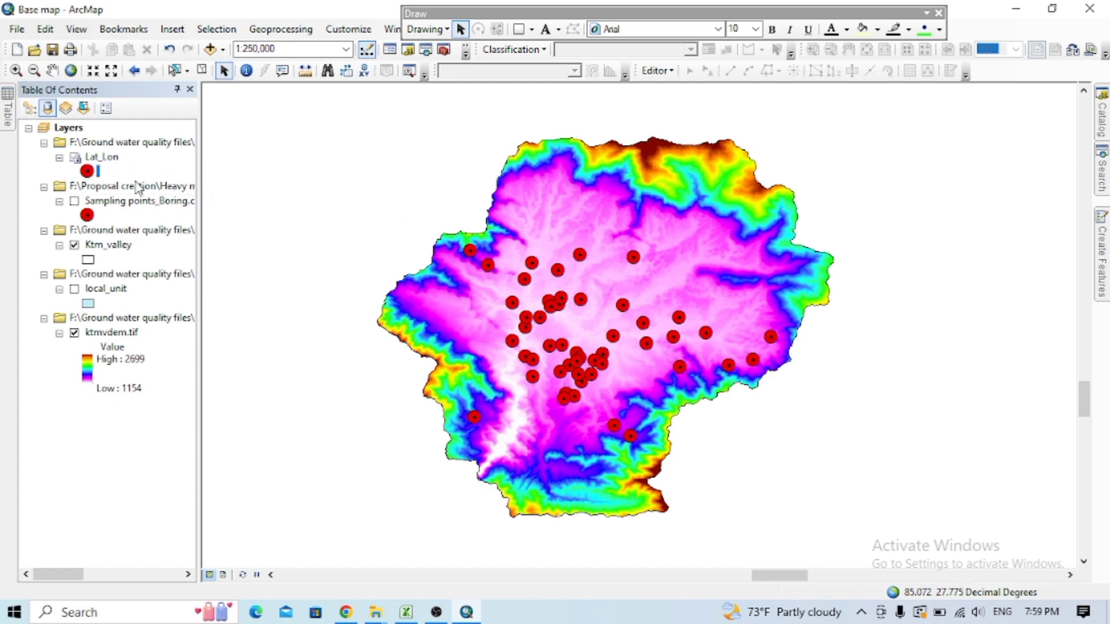
# Select the Lat_Lon layer and bring up its context menu.
pyautogui.click(107, 158)
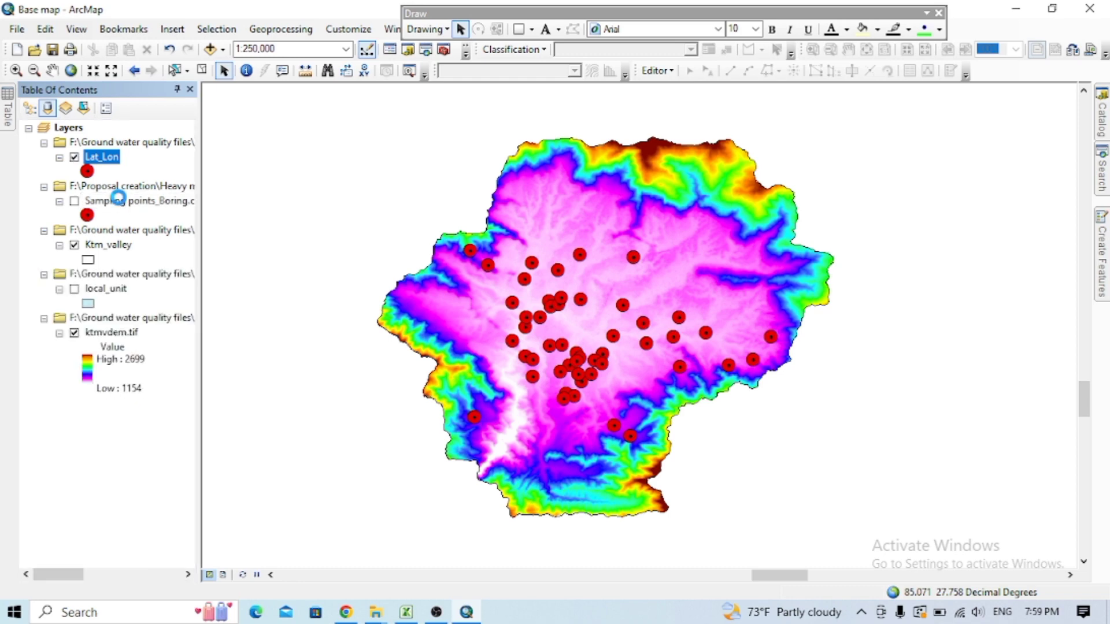
pyautogui.rightClick(103, 160)
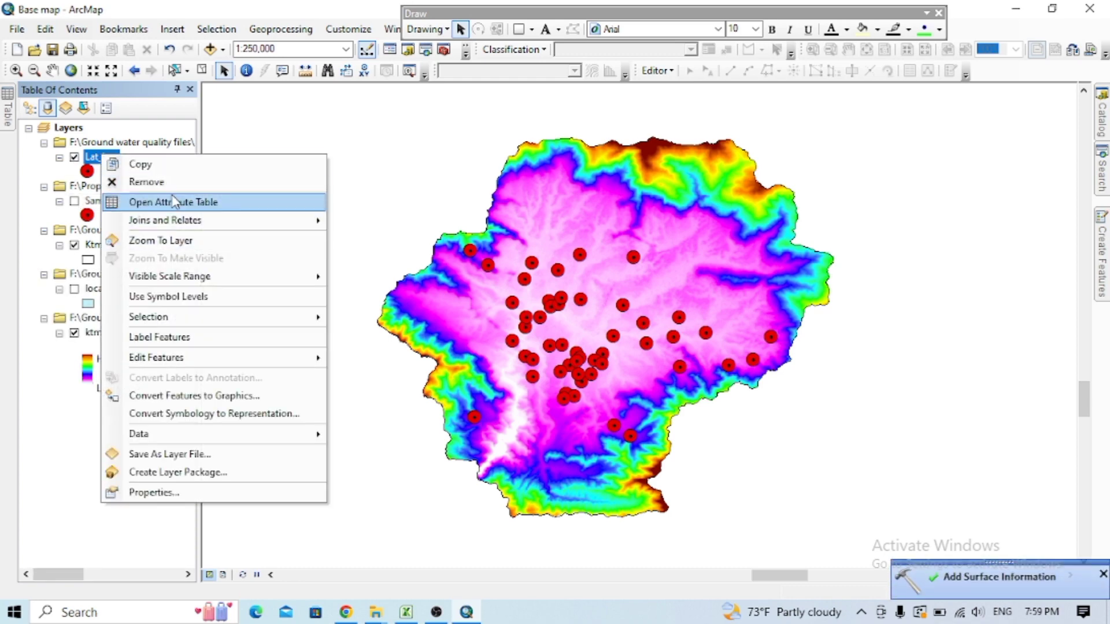
# Open the Lat_Lon attribute table and highlight the new Z elevation column.
pyautogui.click(173, 201)
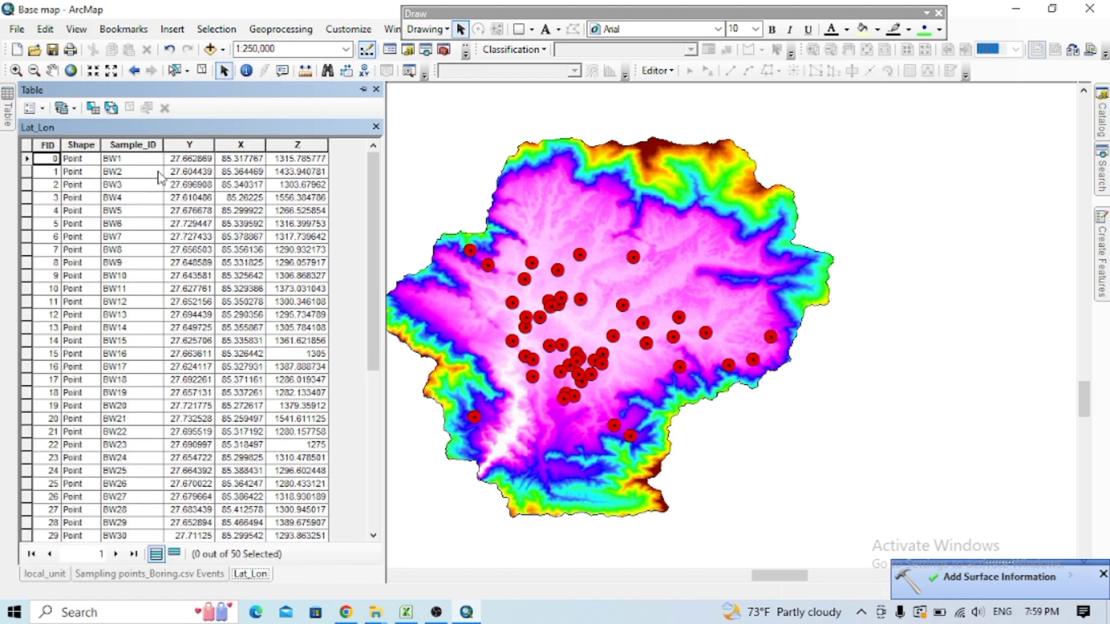
pyautogui.scroll(-4, 292, 283)
pyautogui.scroll(4, 293, 290)
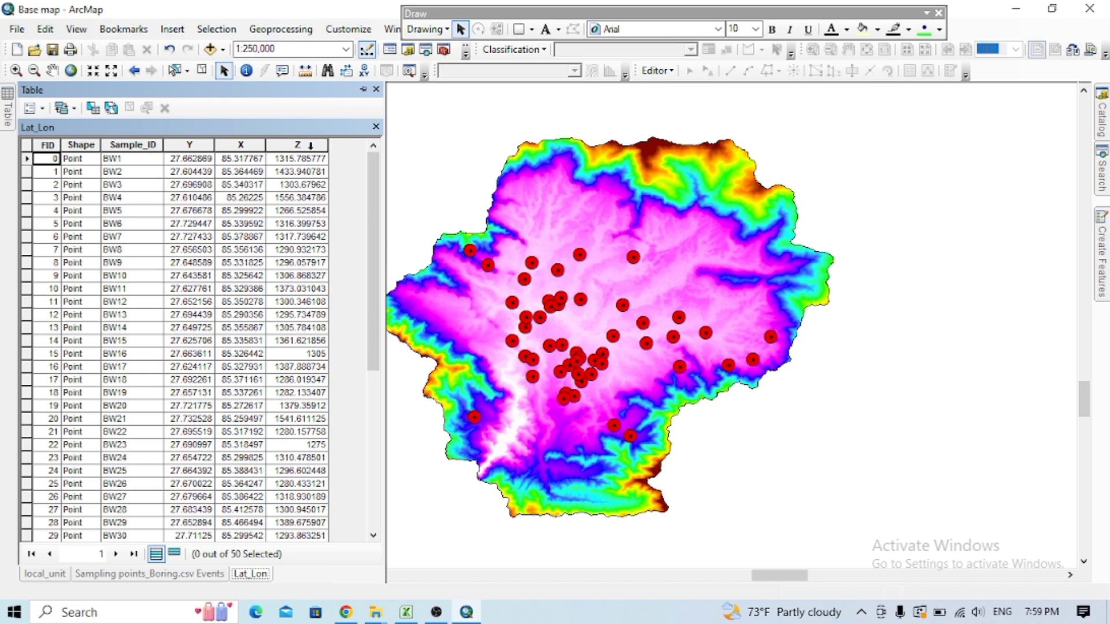
pyautogui.click(311, 147)
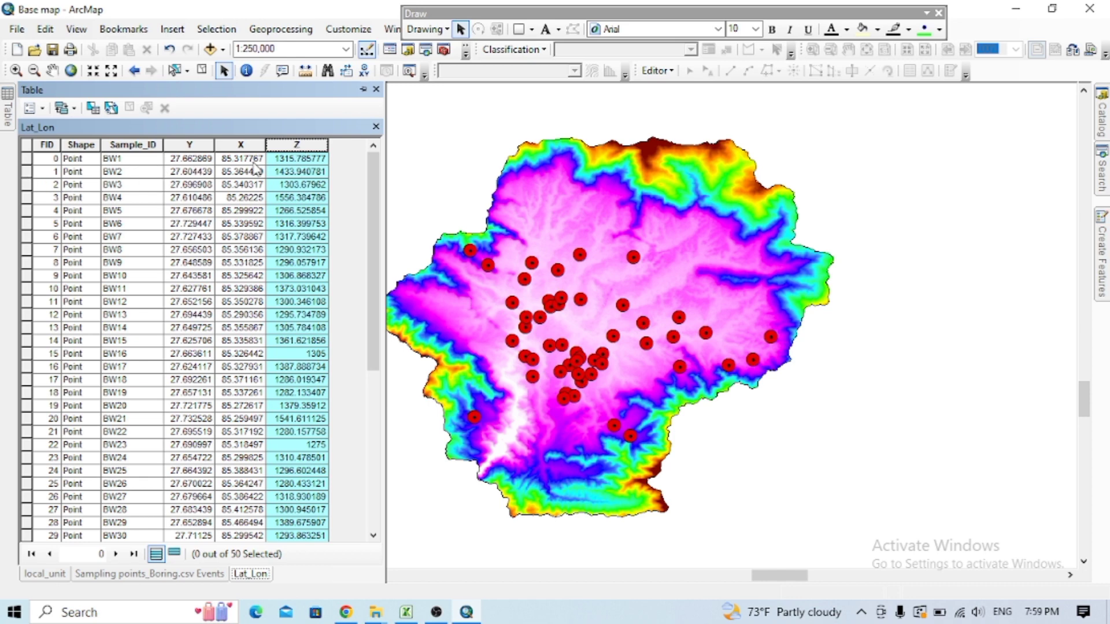
# Select rows BW1 through BW12 one by one to locate each point on the map.
pyautogui.click(27, 160)
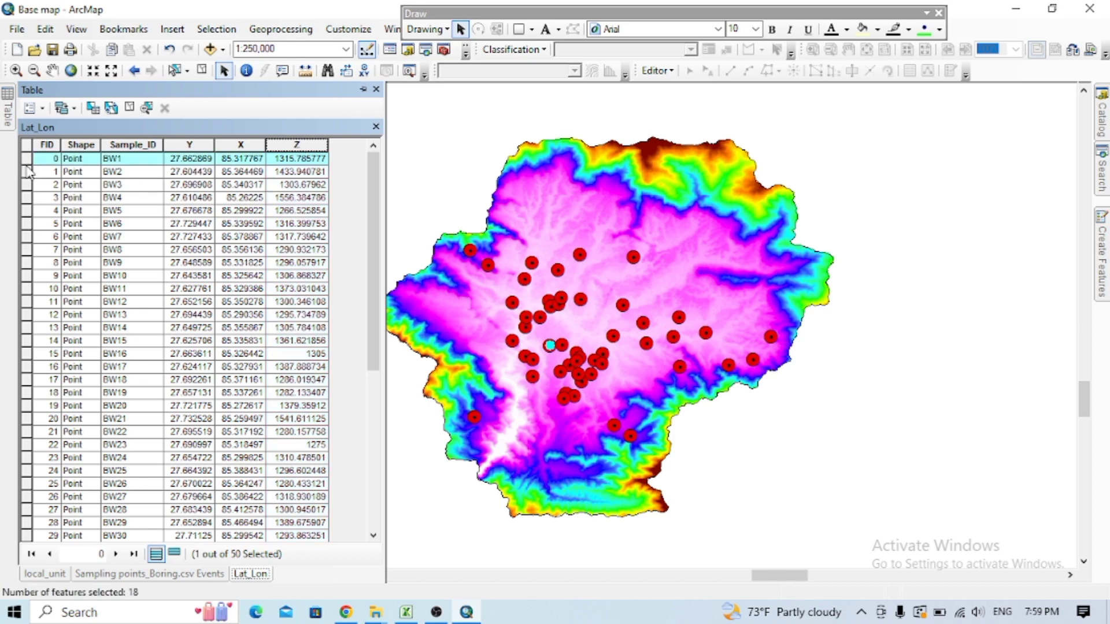
pyautogui.click(27, 173)
pyautogui.click(27, 185)
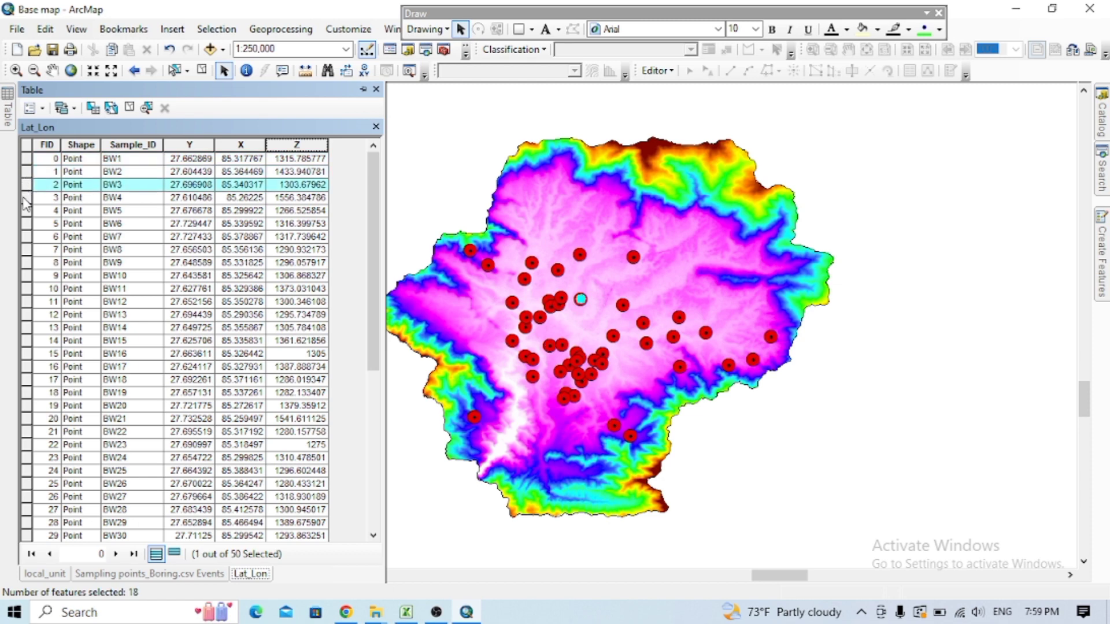
pyautogui.click(27, 198)
pyautogui.click(26, 212)
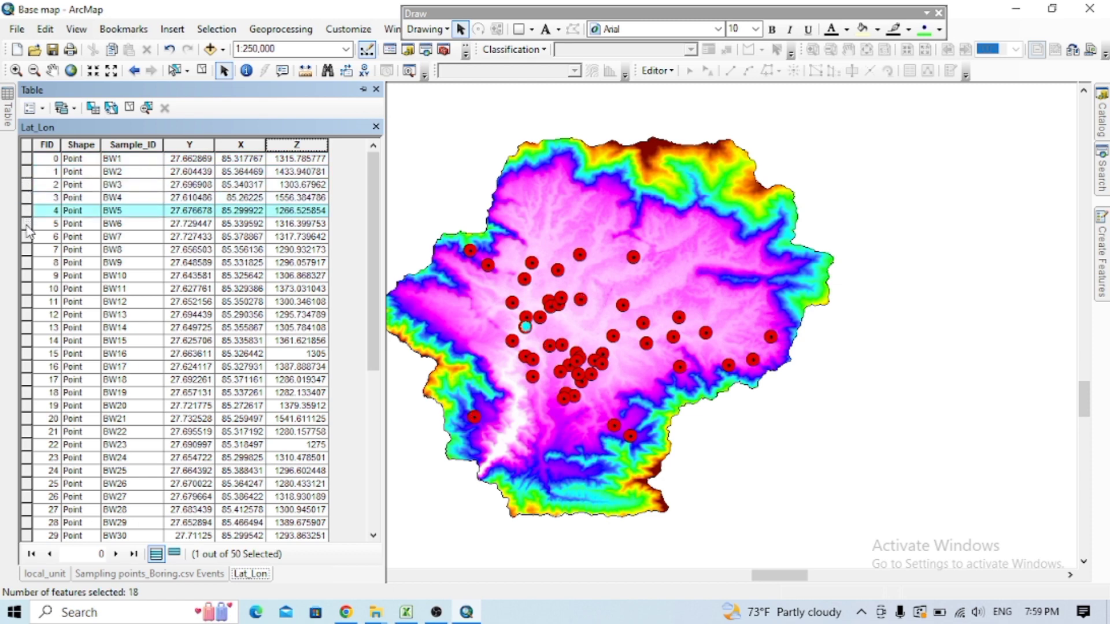
pyautogui.click(27, 225)
pyautogui.click(27, 237)
pyautogui.click(27, 250)
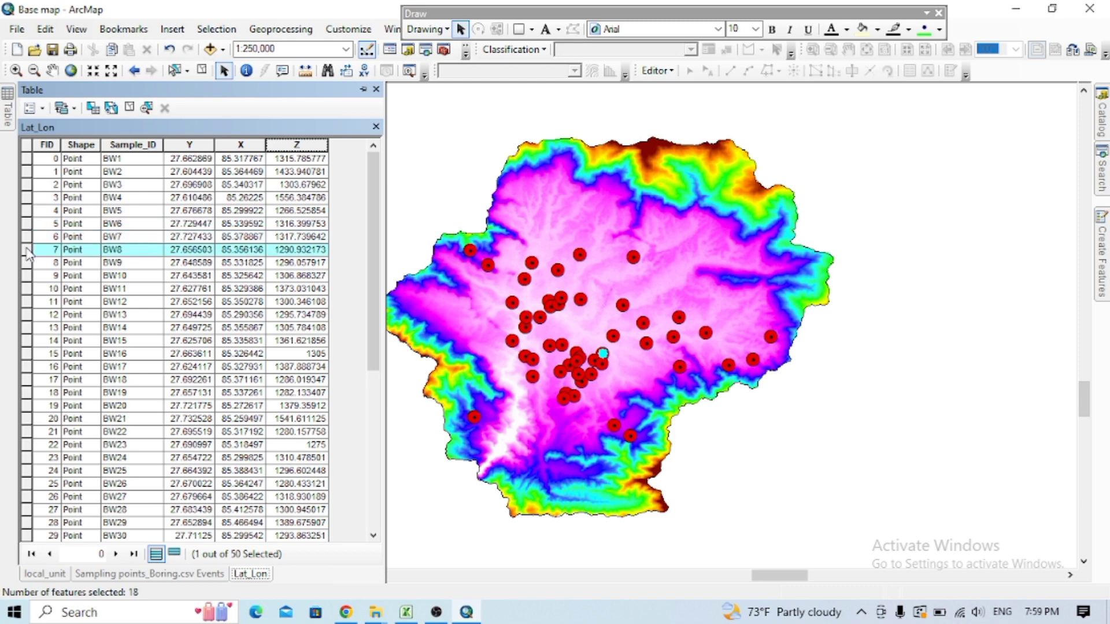
pyautogui.click(26, 263)
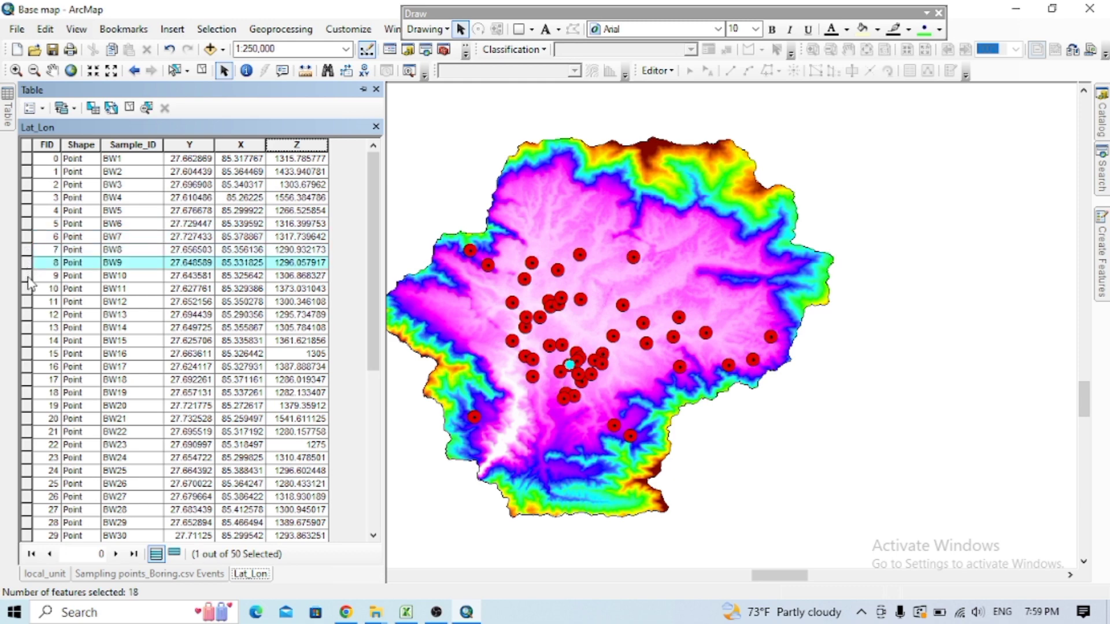
pyautogui.click(27, 276)
pyautogui.click(27, 289)
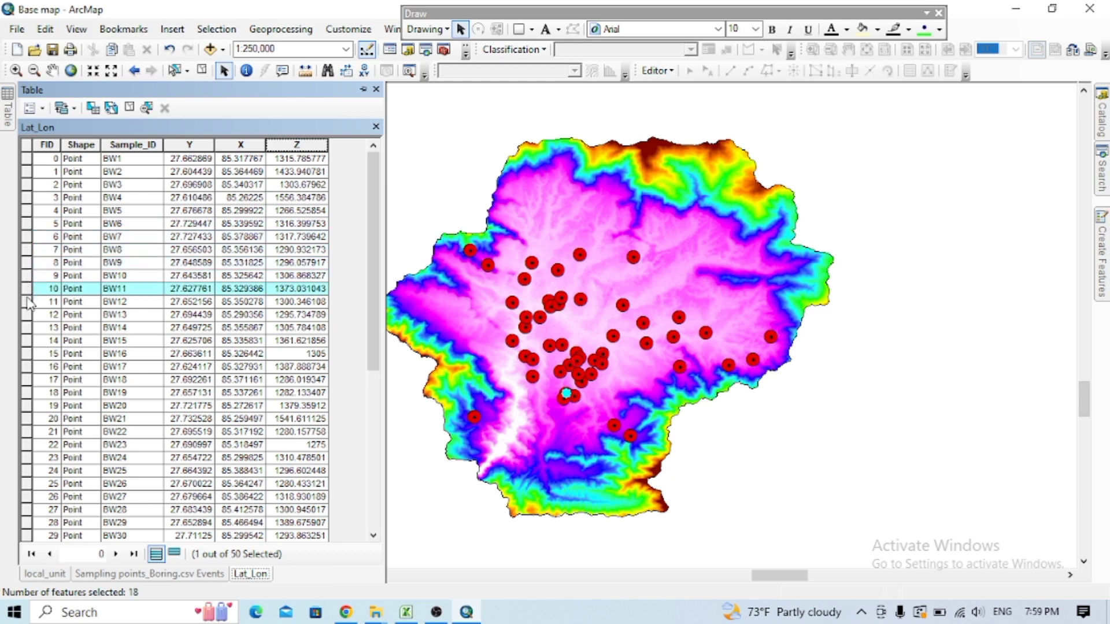
pyautogui.click(27, 302)
# Select the Z field and bring up its column options.
pyautogui.moveTo(46, 145); pyautogui.dragTo(309, 151)
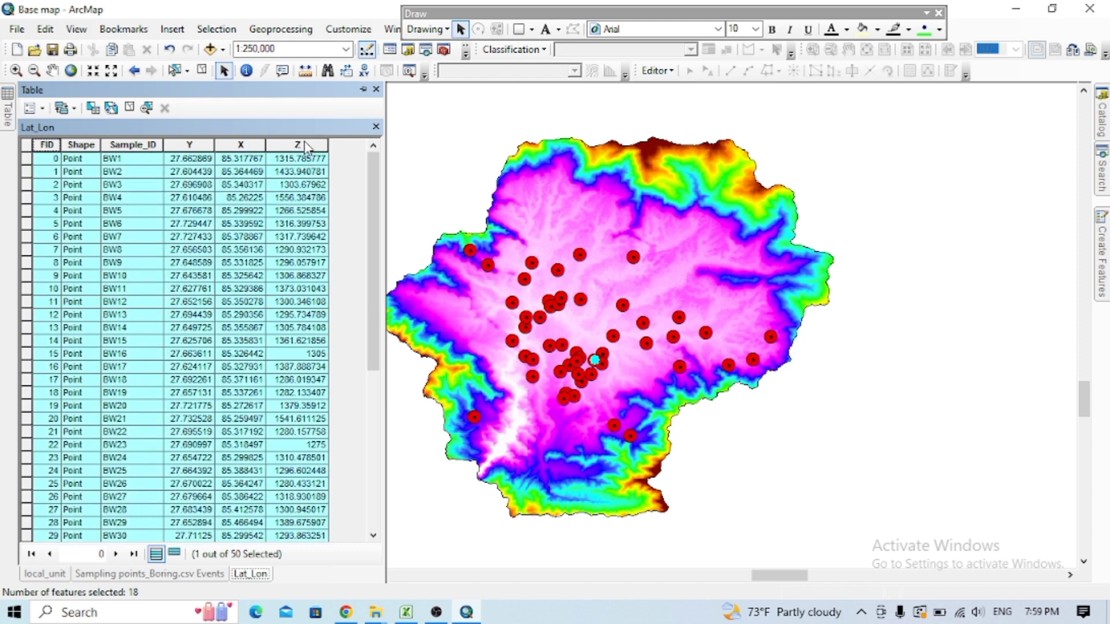
pyautogui.click(303, 143)
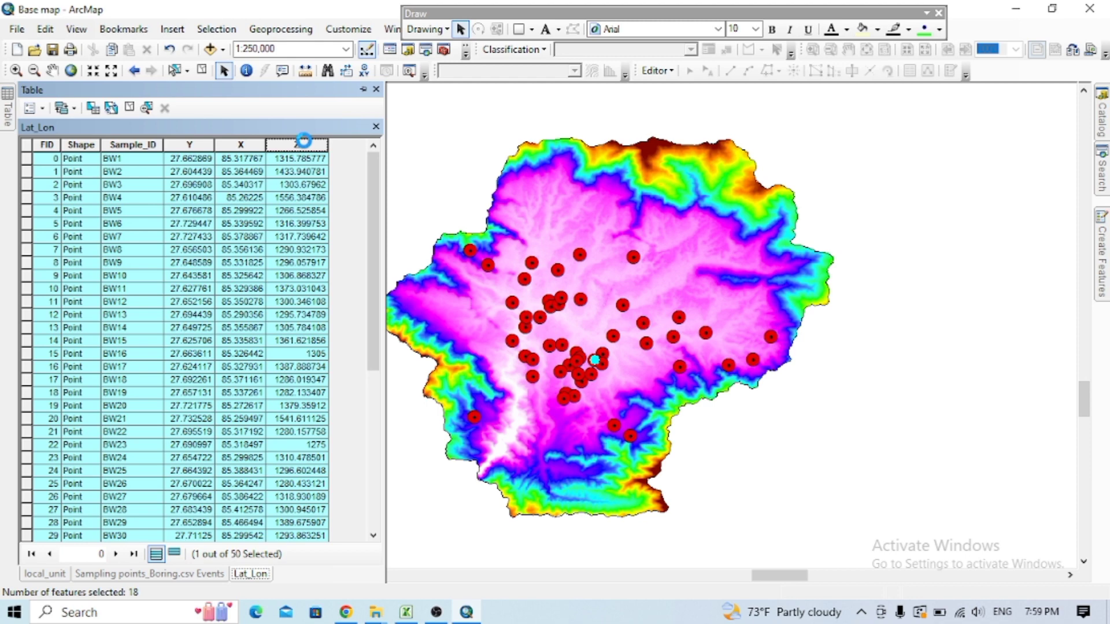
pyautogui.rightClick(306, 144)
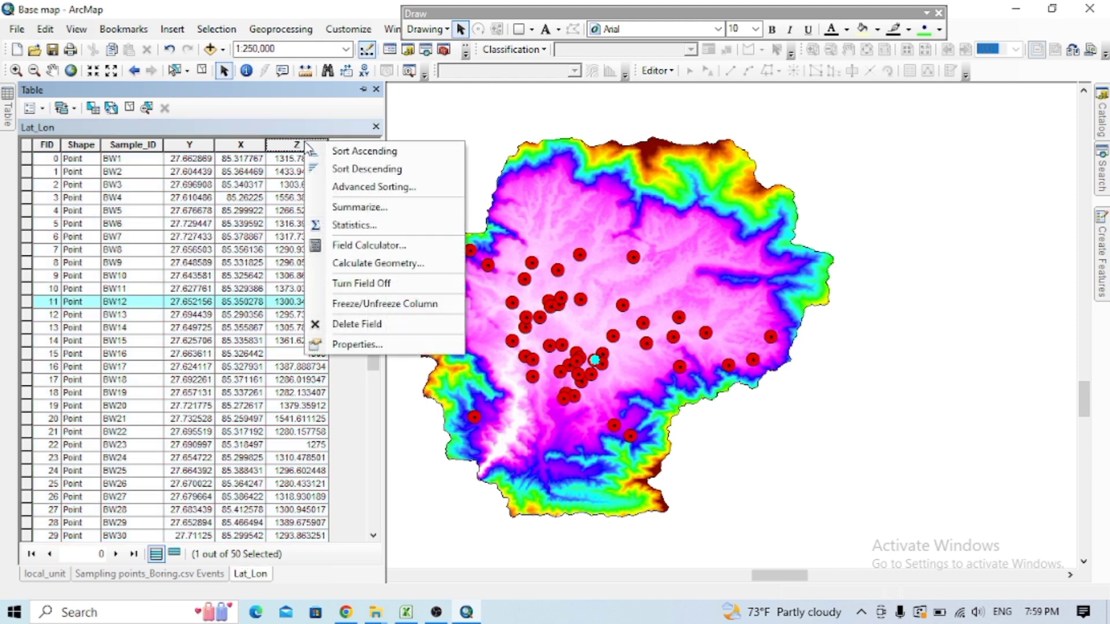